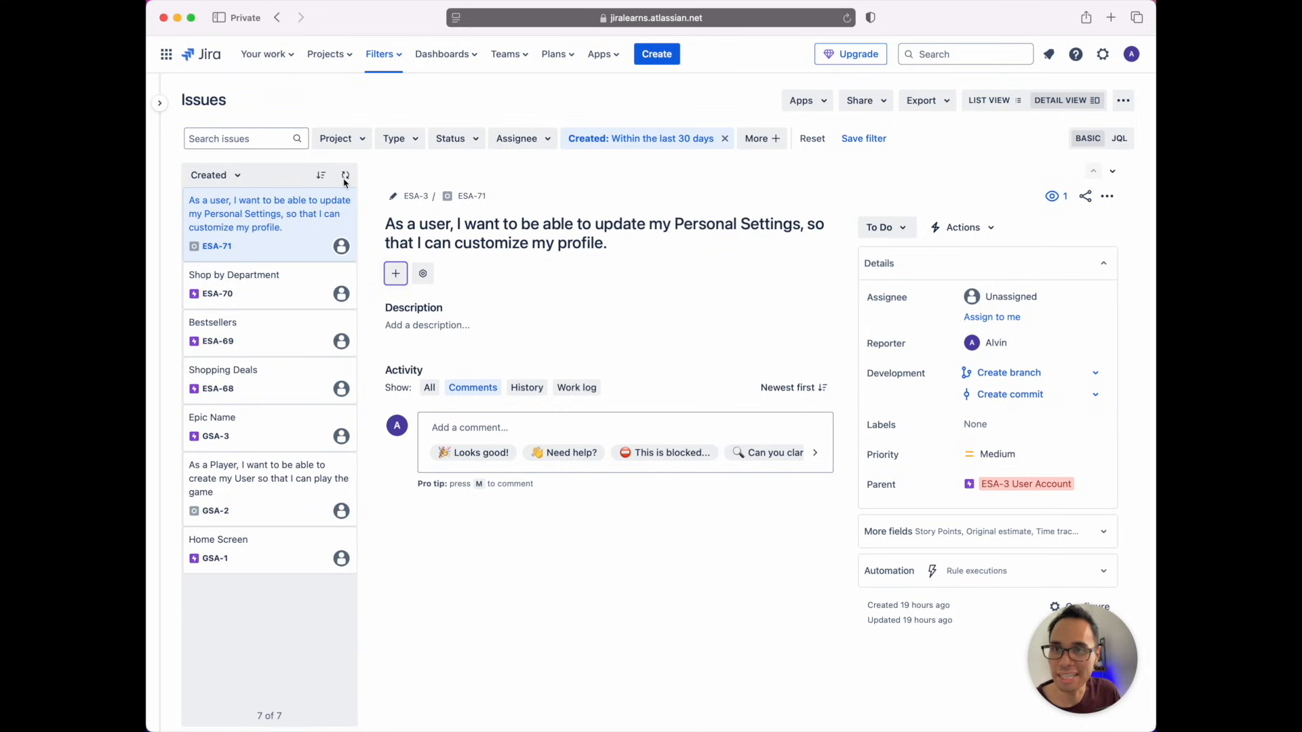
# Step: Filter the issues to the E-commerce Shopping App project, issue type Story and status To Do
pyautogui.click(364, 140)
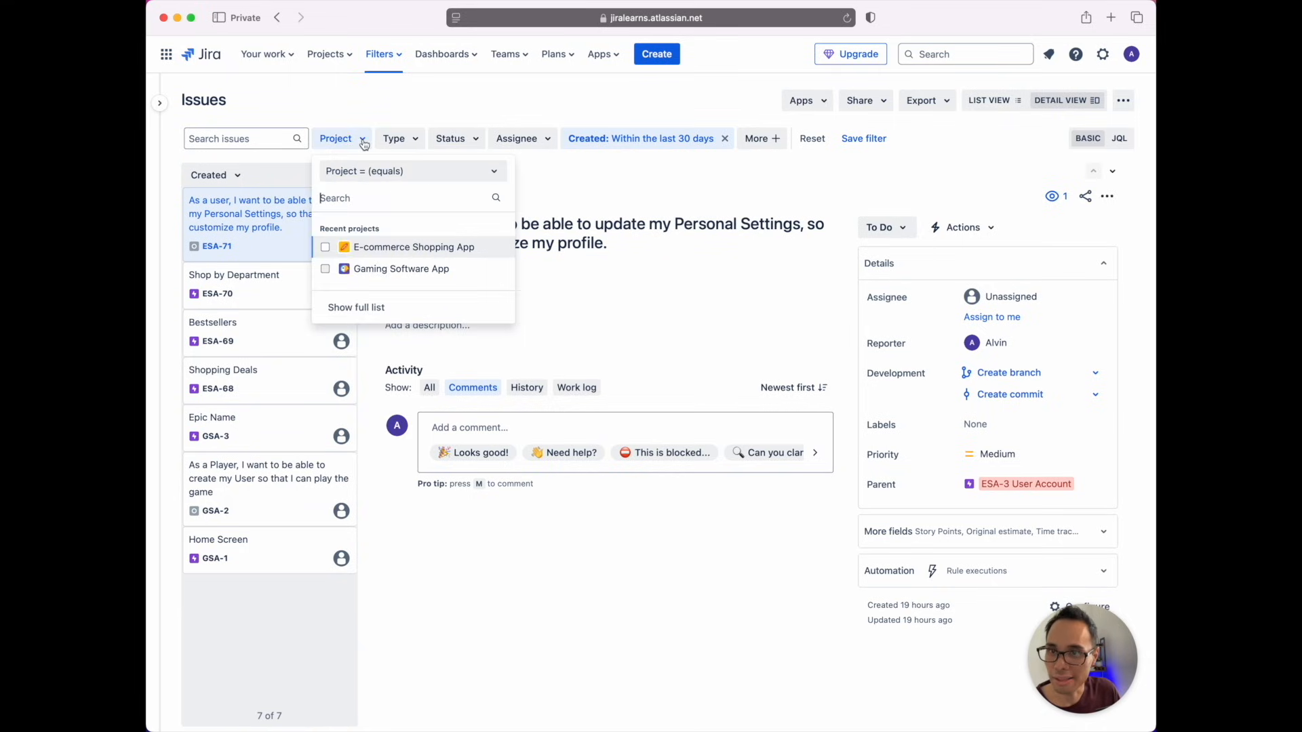
pyautogui.click(325, 248)
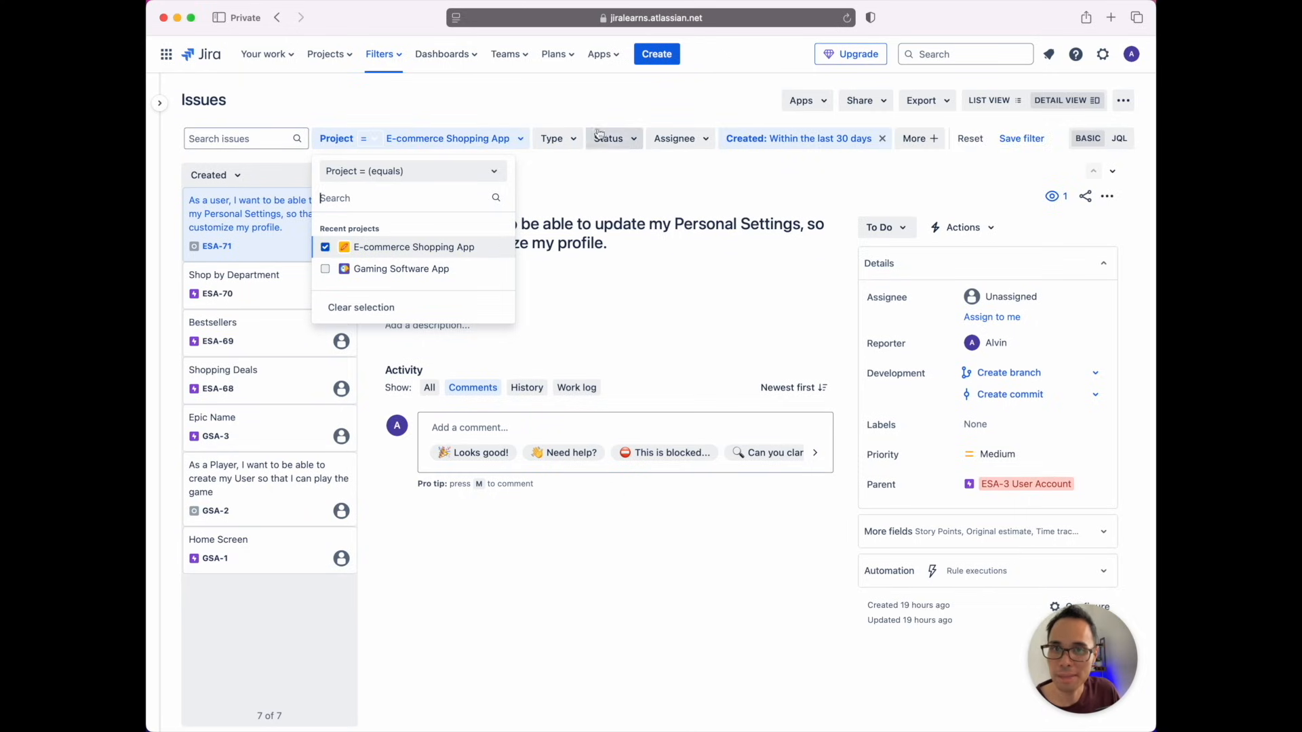
pyautogui.click(568, 137)
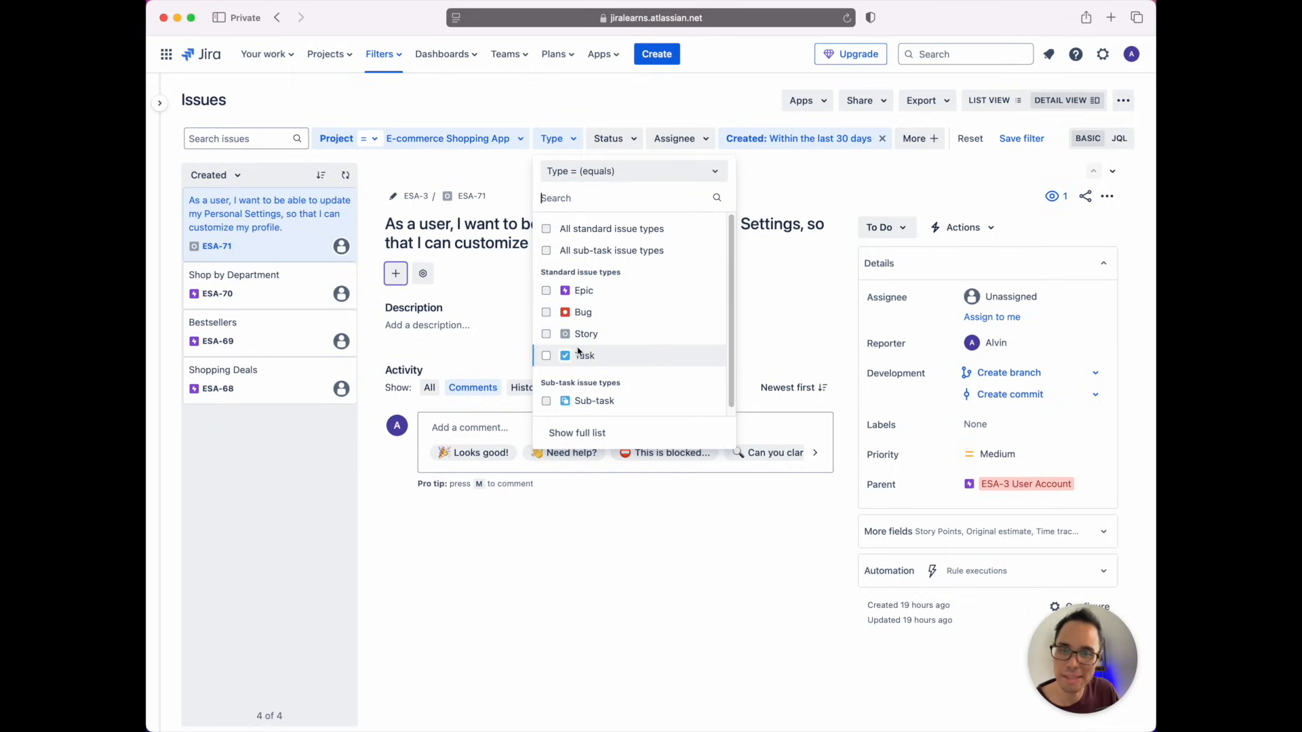
pyautogui.click(547, 335)
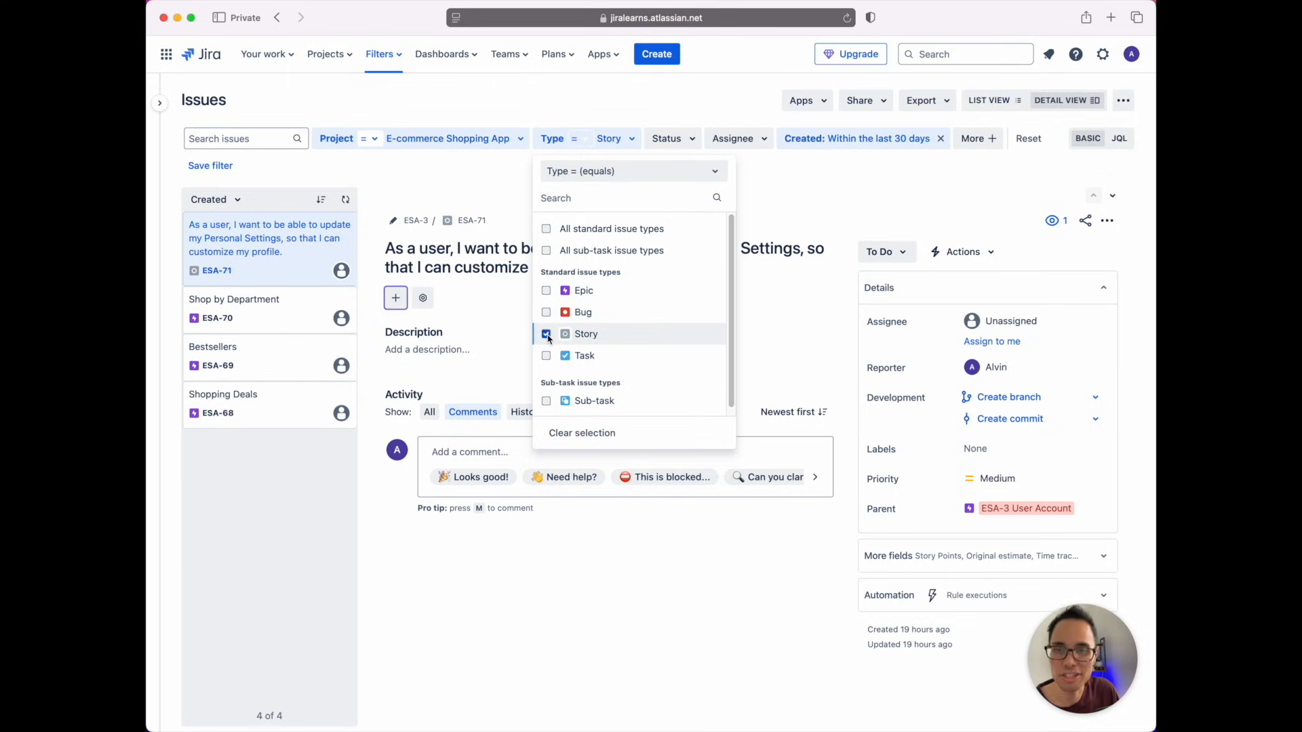
pyautogui.click(690, 142)
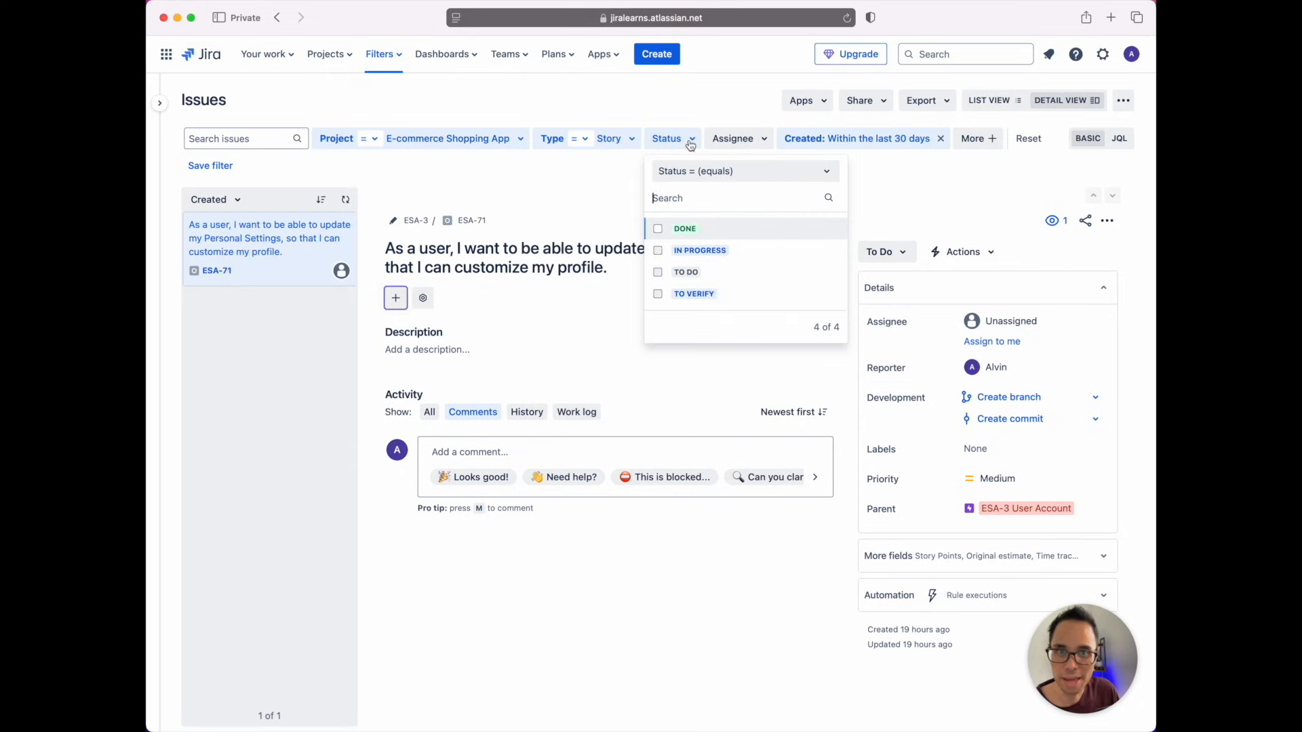
pyautogui.click(658, 272)
pyautogui.click(745, 116)
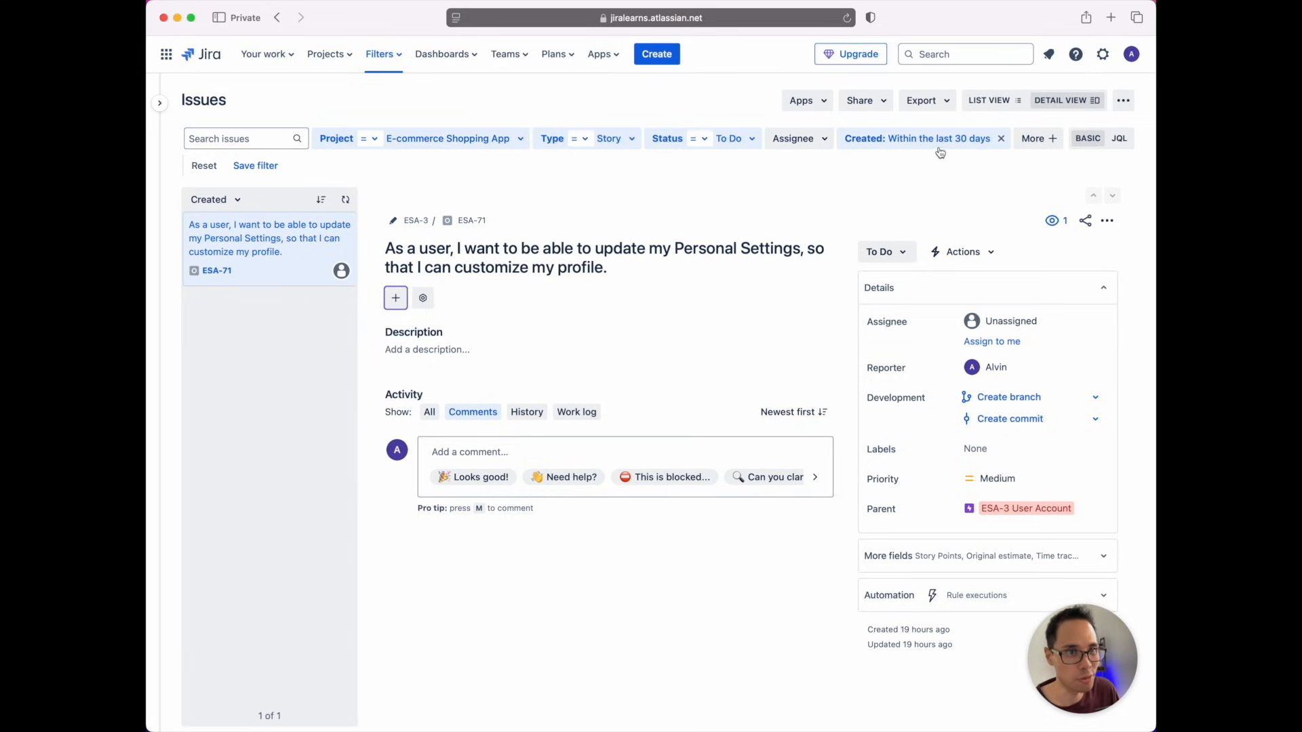
# Step: Remove the Created date filter and restrict the issues to the suggested user as assignee
pyautogui.click(1001, 139)
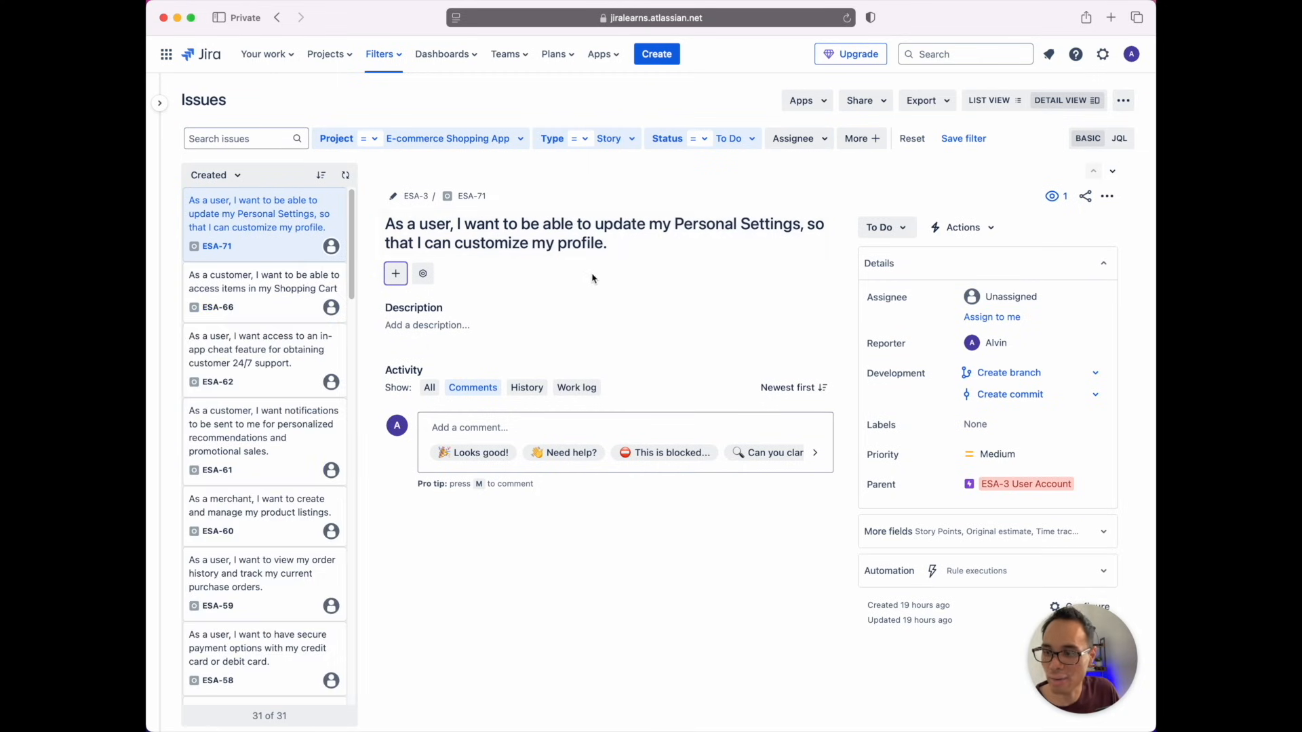
pyautogui.moveTo(360, 268); pyautogui.dragTo(345, 196)
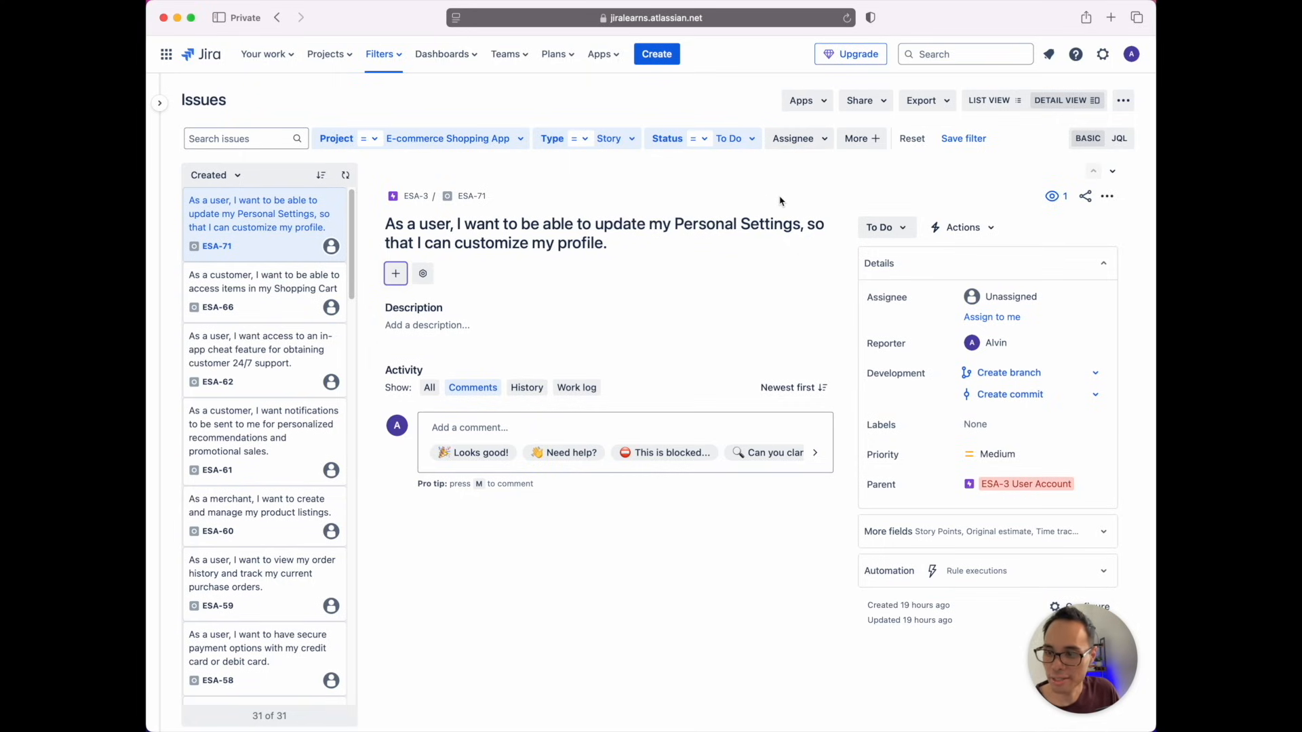
pyautogui.click(814, 151)
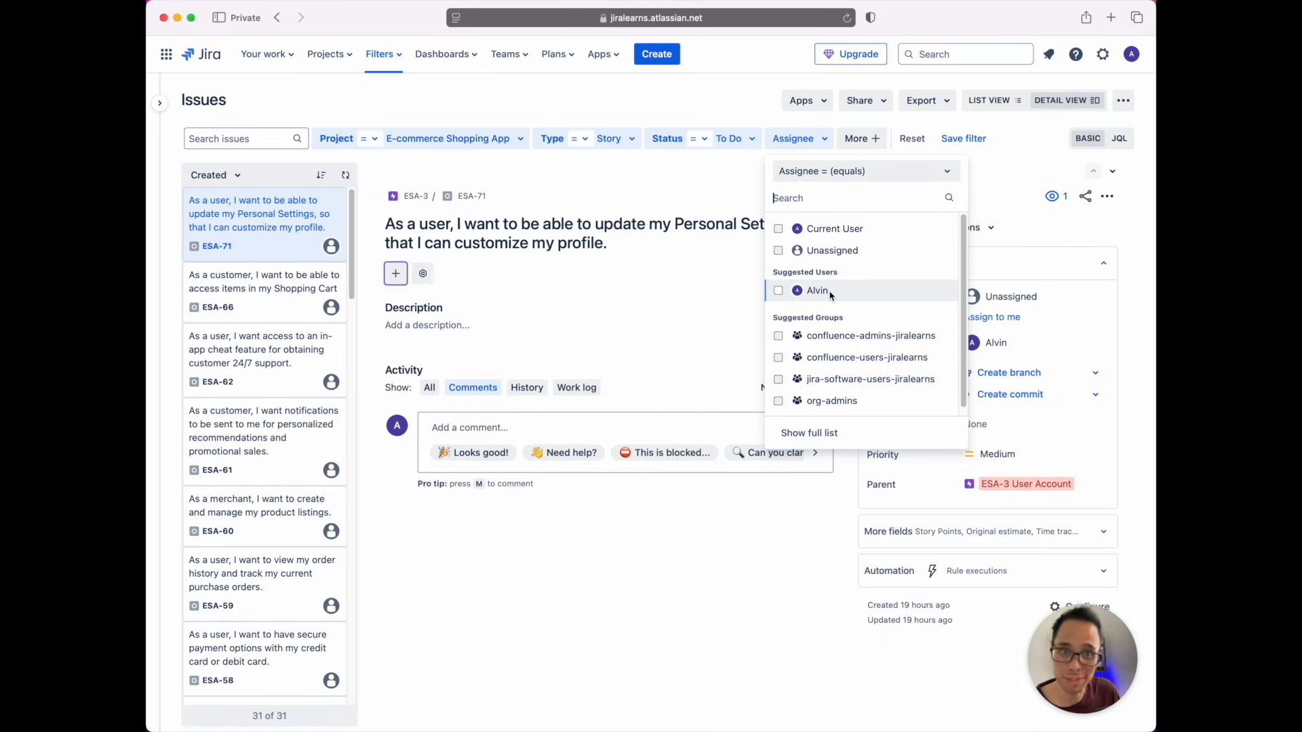
pyautogui.click(817, 290)
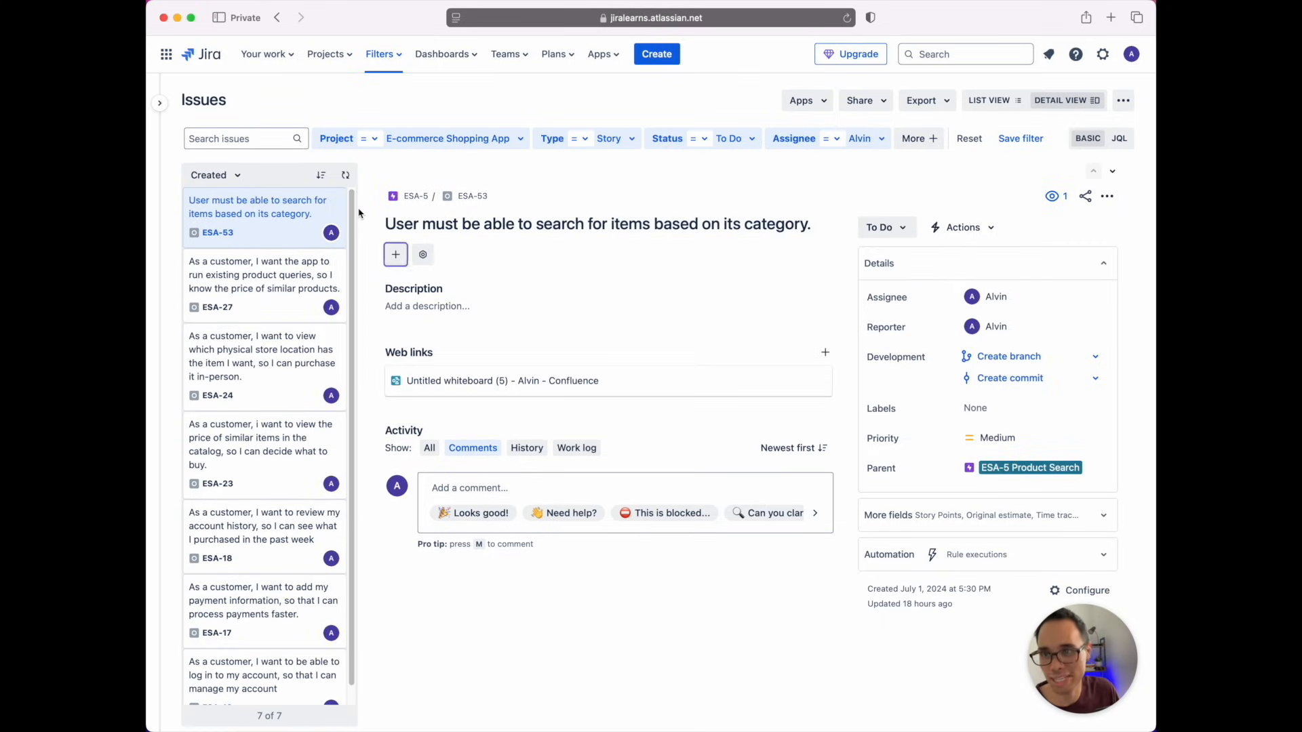
pyautogui.scroll(-1, 298, 508)
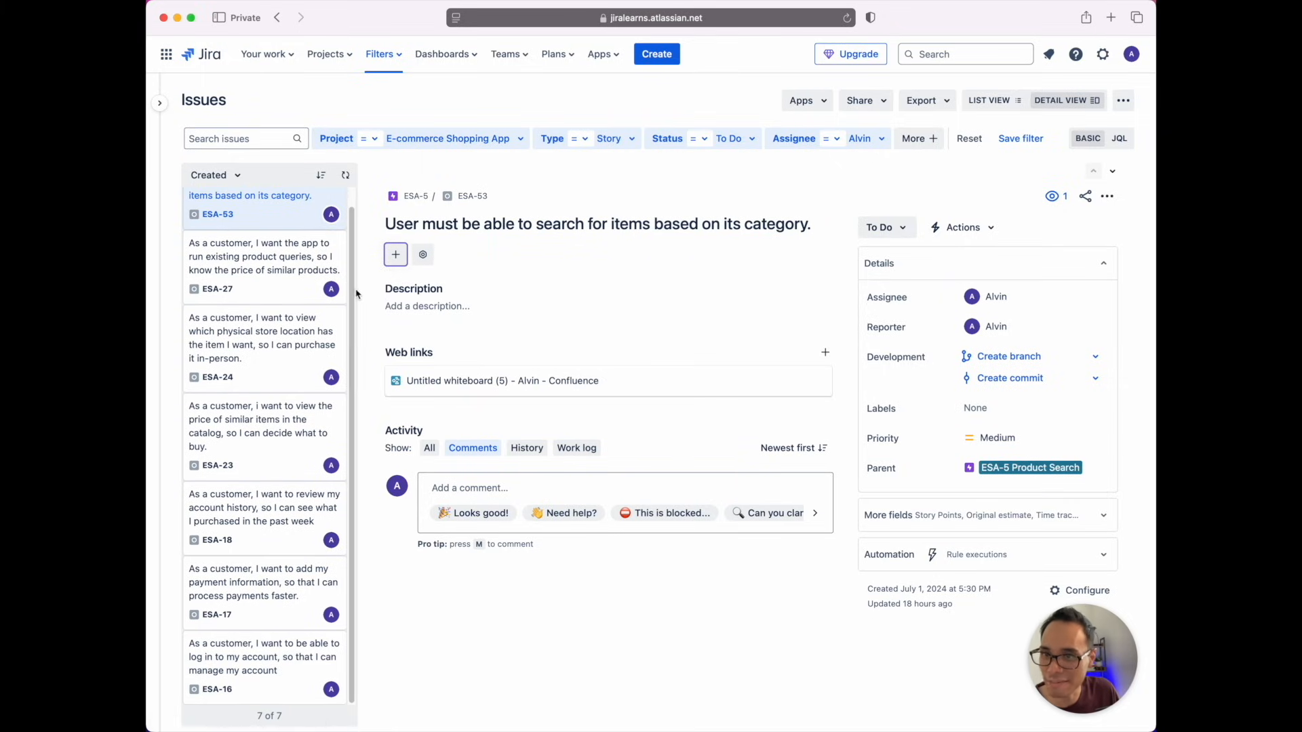
pyautogui.scroll(1, 348, 215)
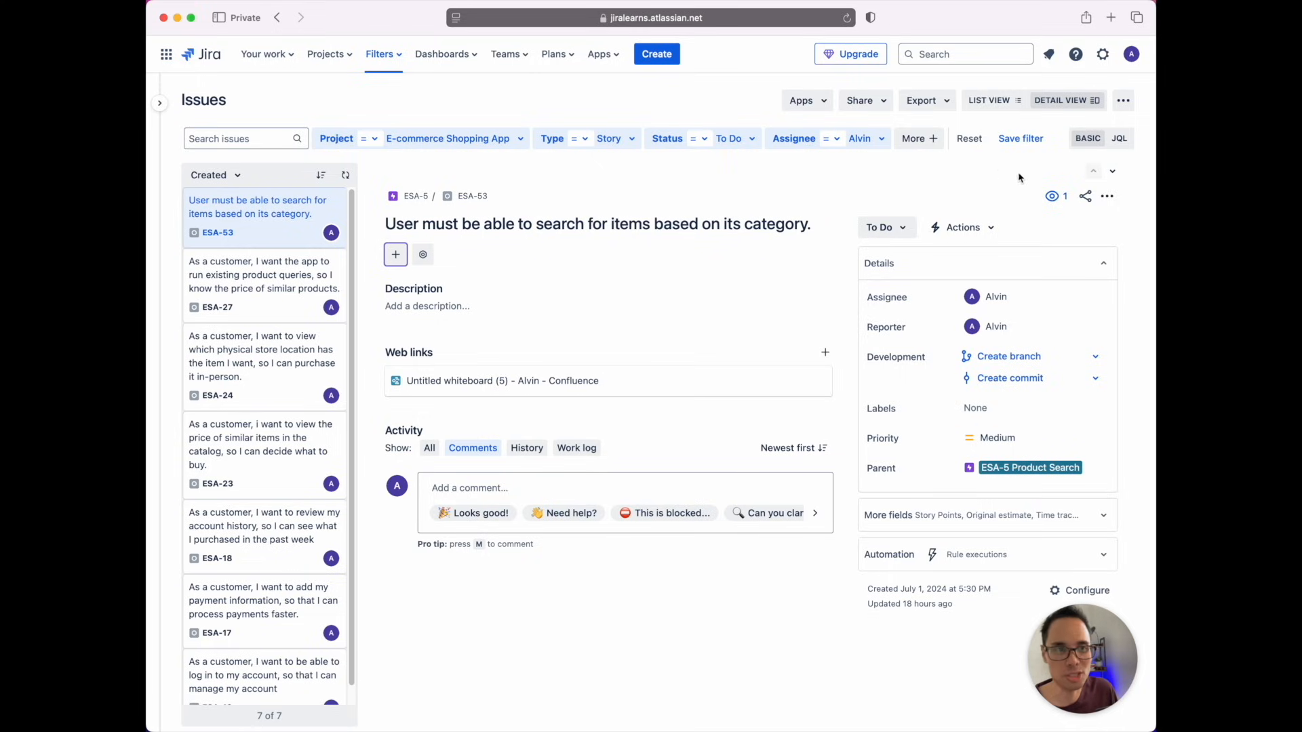
# Step: Switch the issue search from basic to JQL mode and expand the query editor to its full height
pyautogui.click(1119, 140)
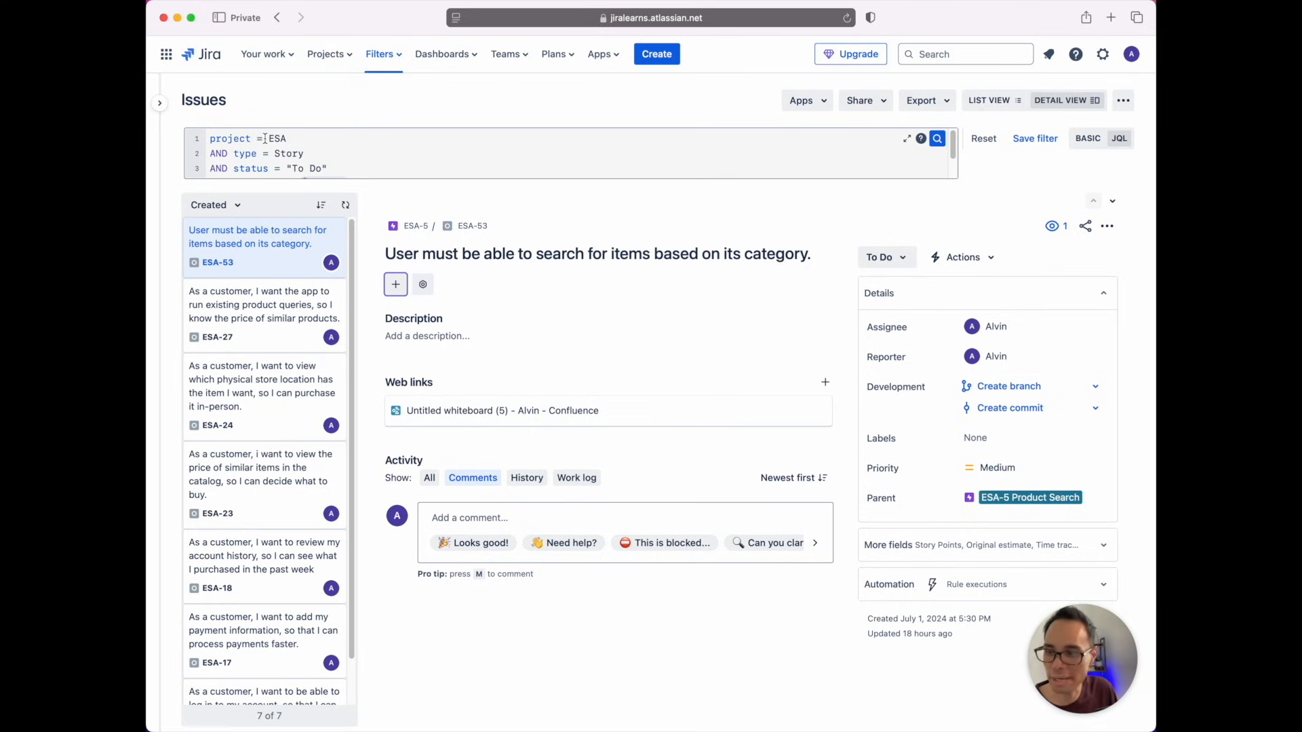
pyautogui.click(303, 147)
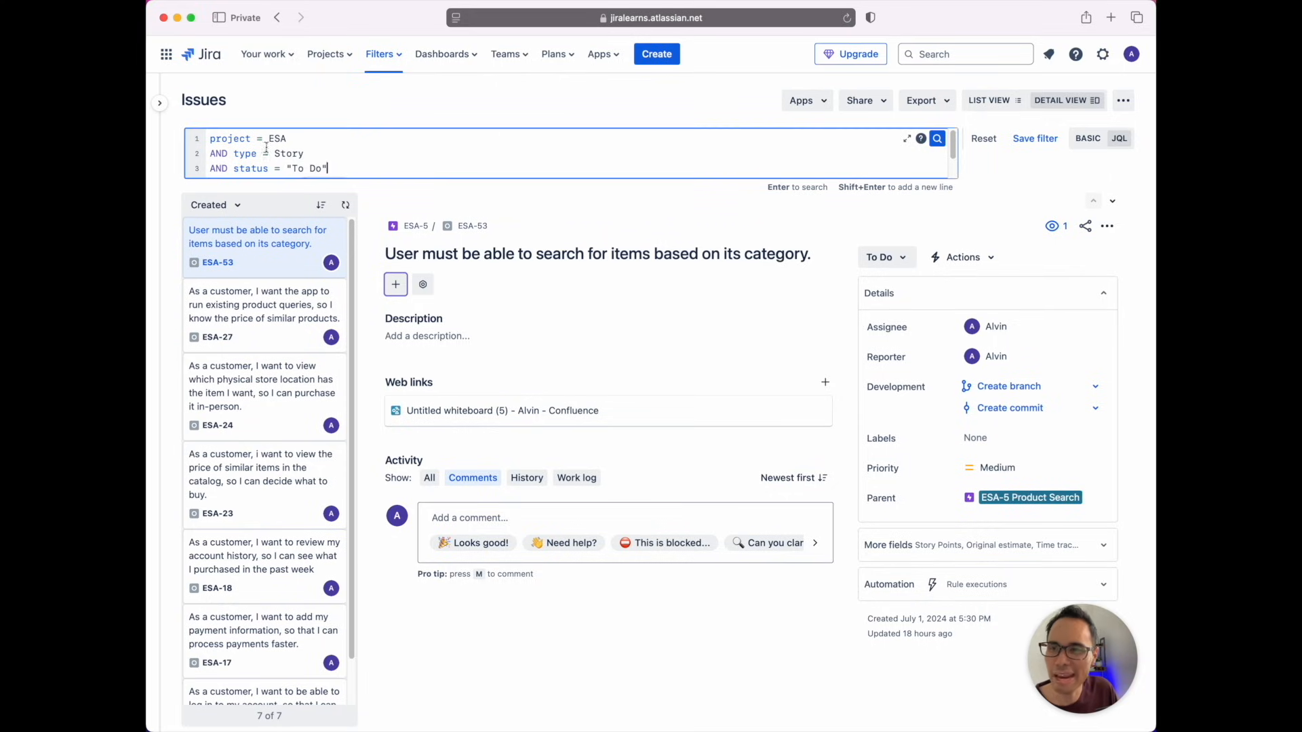
pyautogui.moveTo(218, 141); pyautogui.dragTo(334, 151)
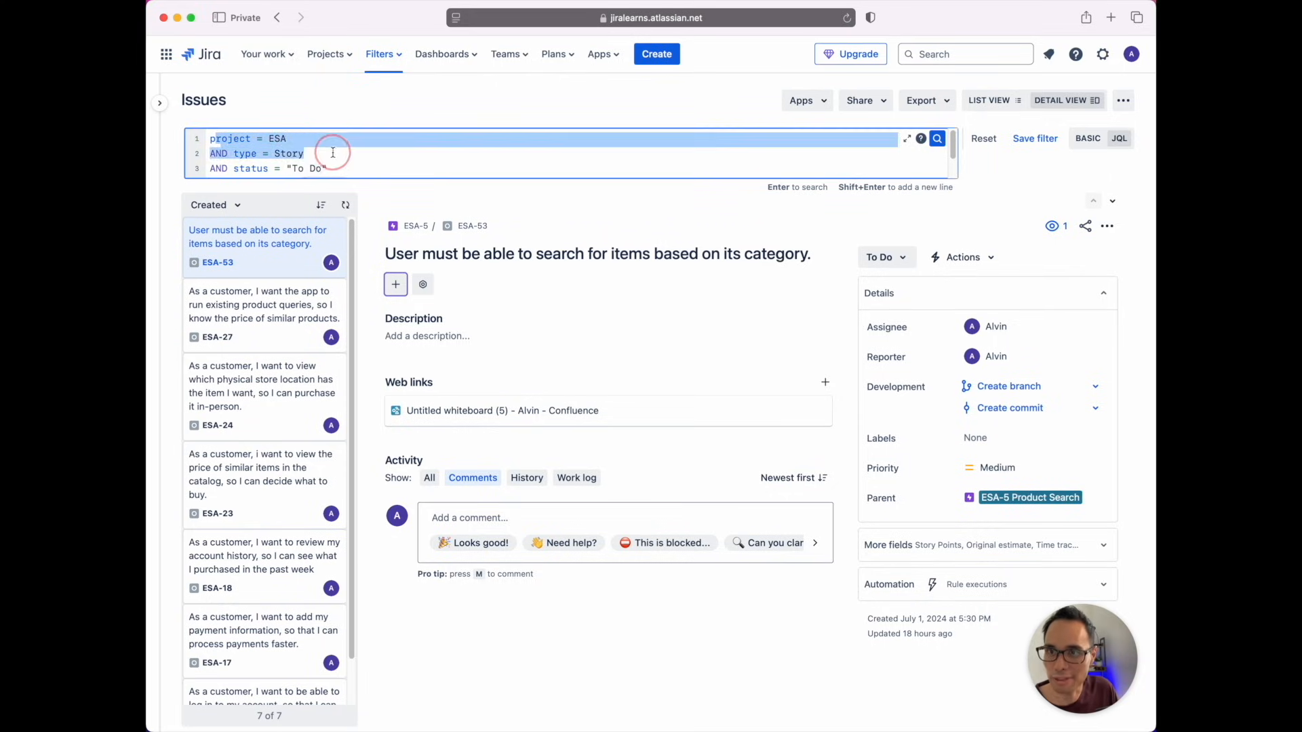
pyautogui.click(400, 164)
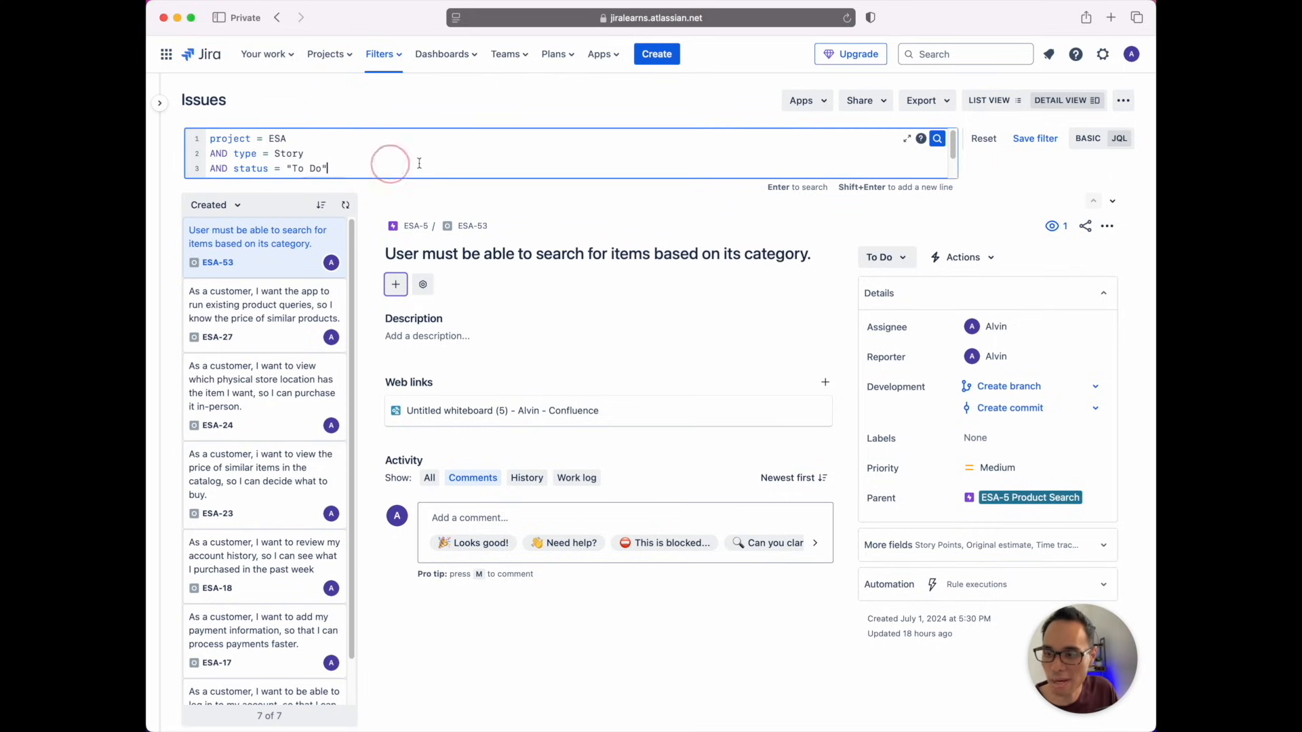
pyautogui.click(908, 141)
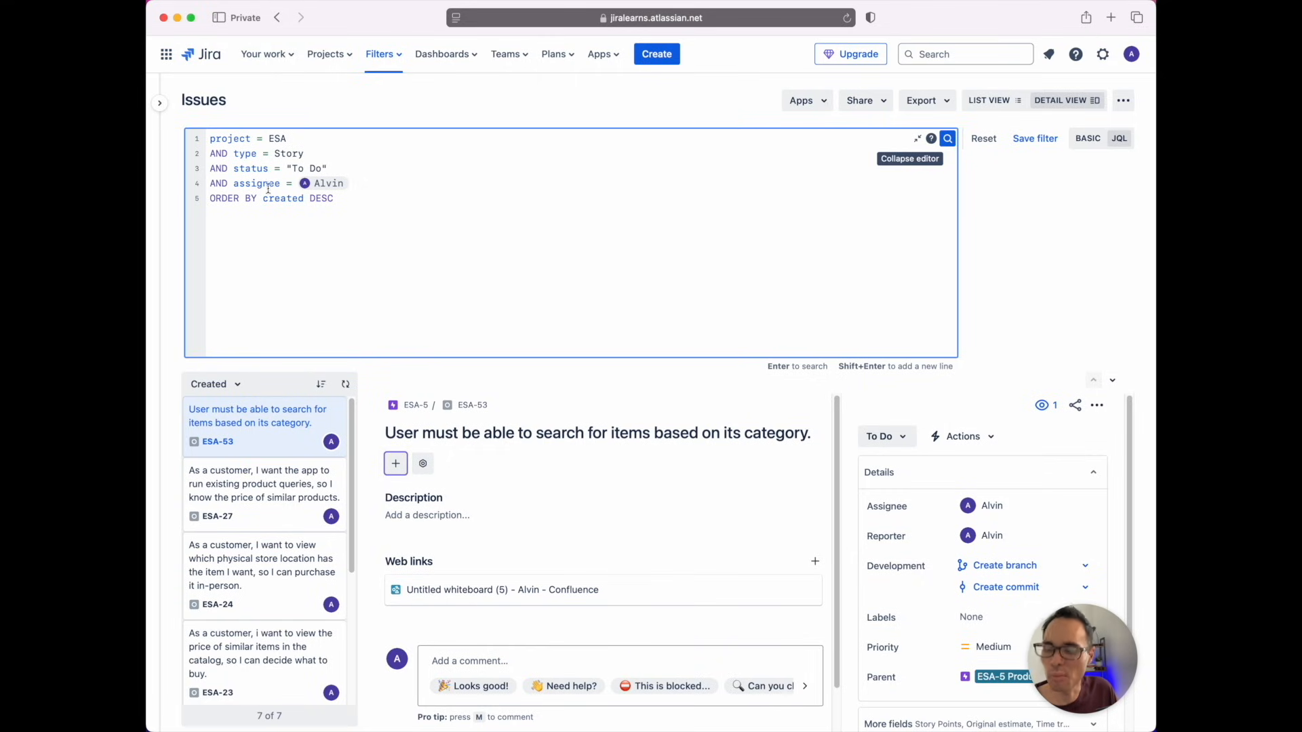
# Step: Examine the JQL query's project, type, status and assignee conditions and its ORDER BY created DESC clause
pyautogui.moveTo(223, 139); pyautogui.dragTo(468, 221)
pyautogui.click(457, 200)
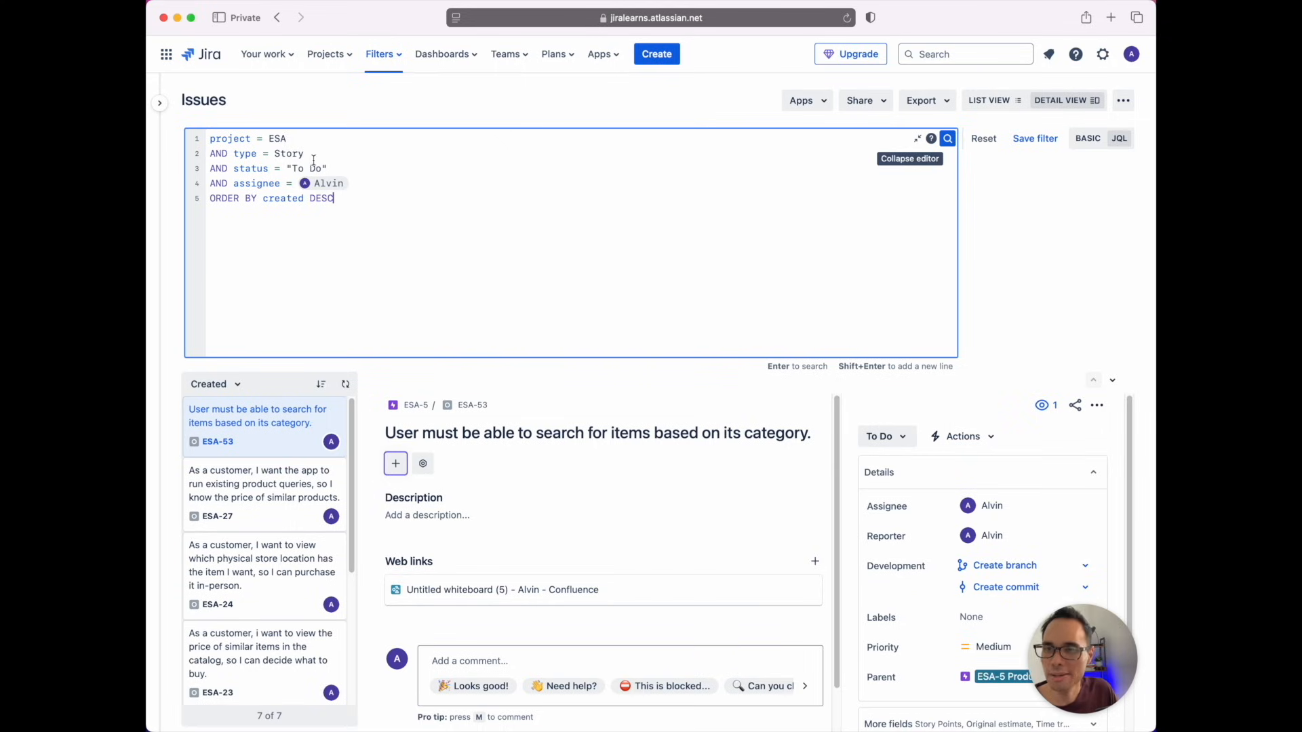
pyautogui.click(300, 140)
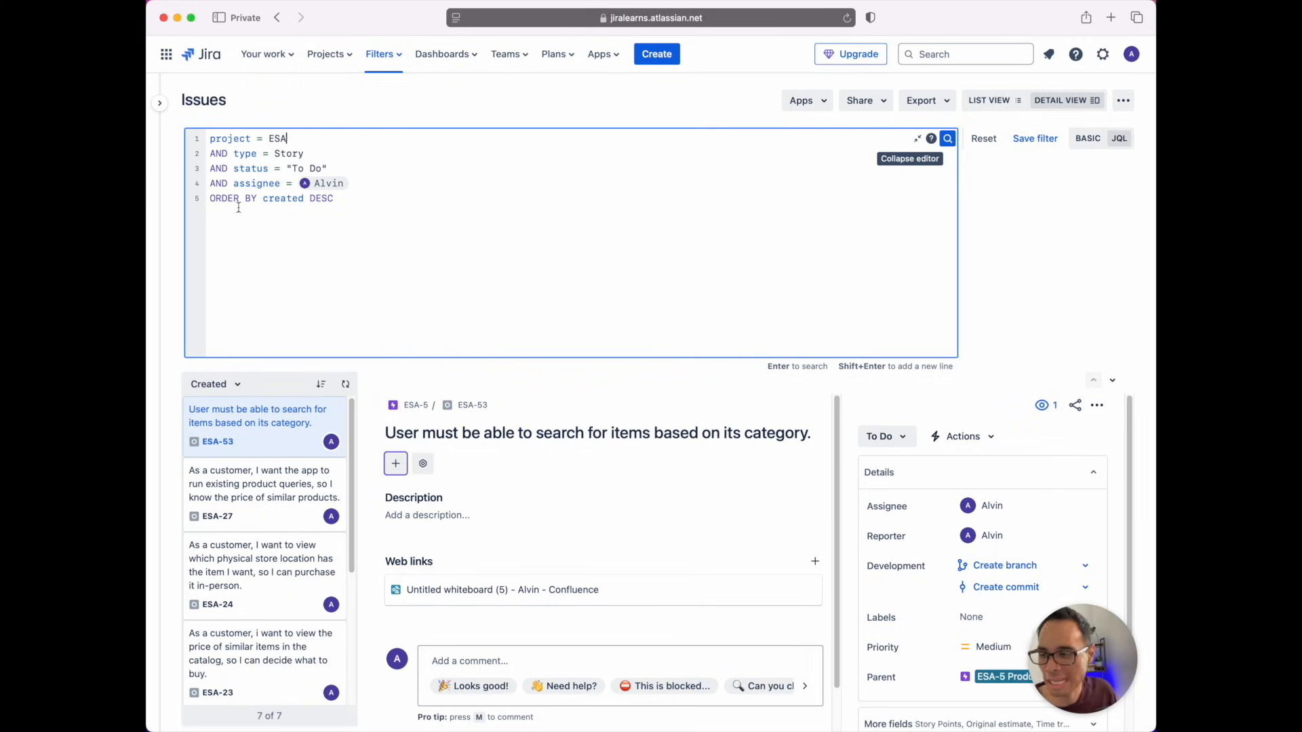
pyautogui.doubleClick(321, 198)
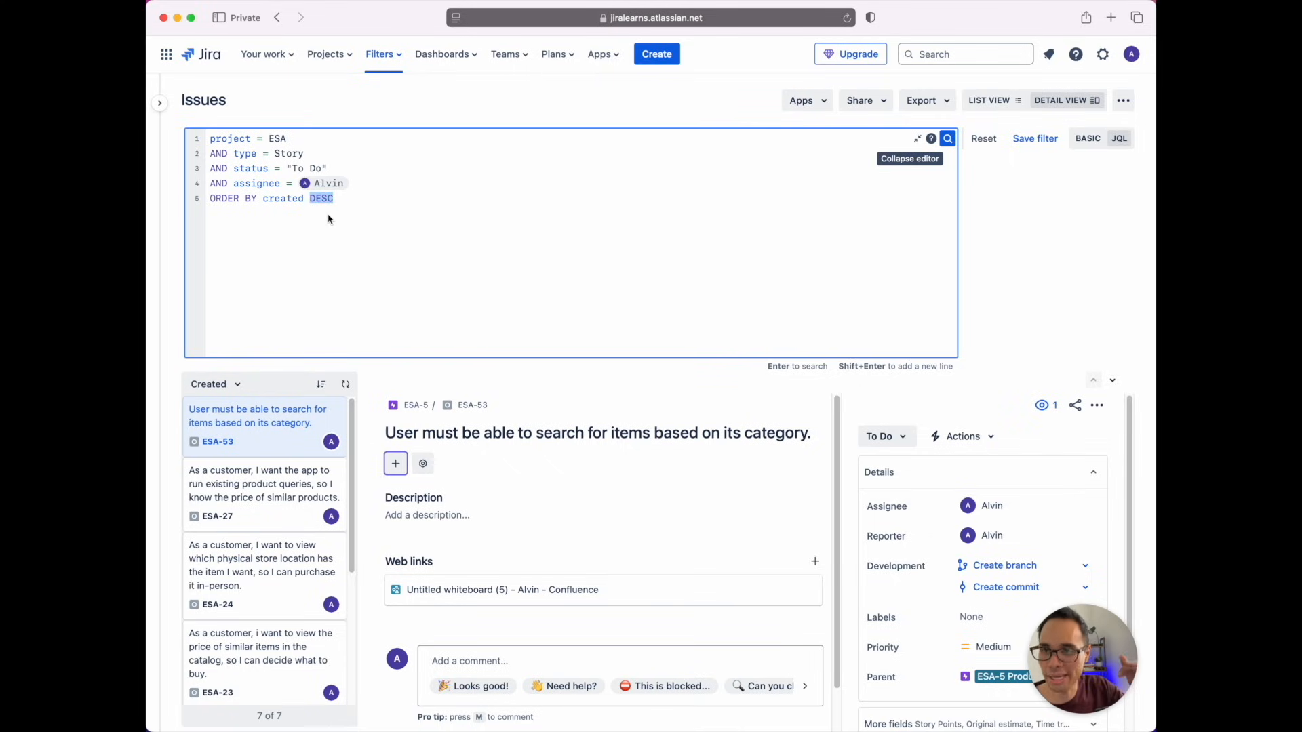
pyautogui.click(343, 219)
pyautogui.moveTo(208, 142); pyautogui.dragTo(256, 170)
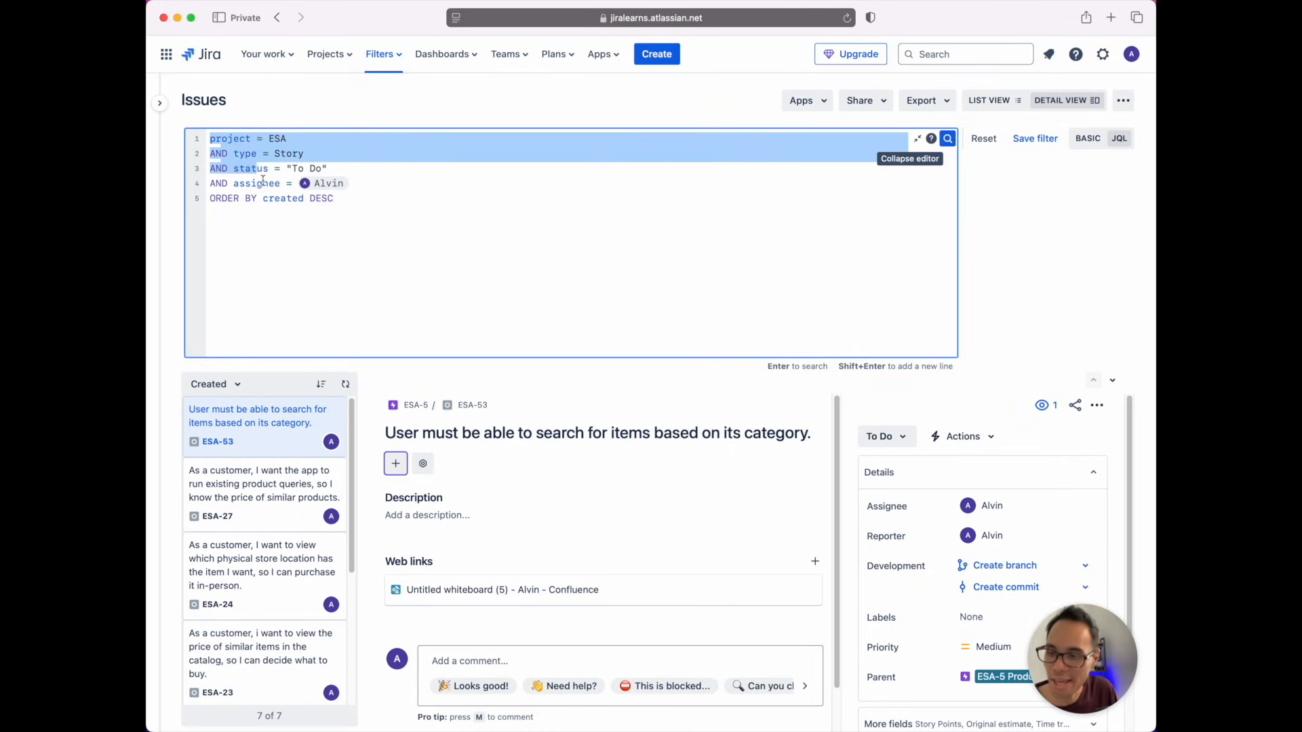
pyautogui.click(265, 177)
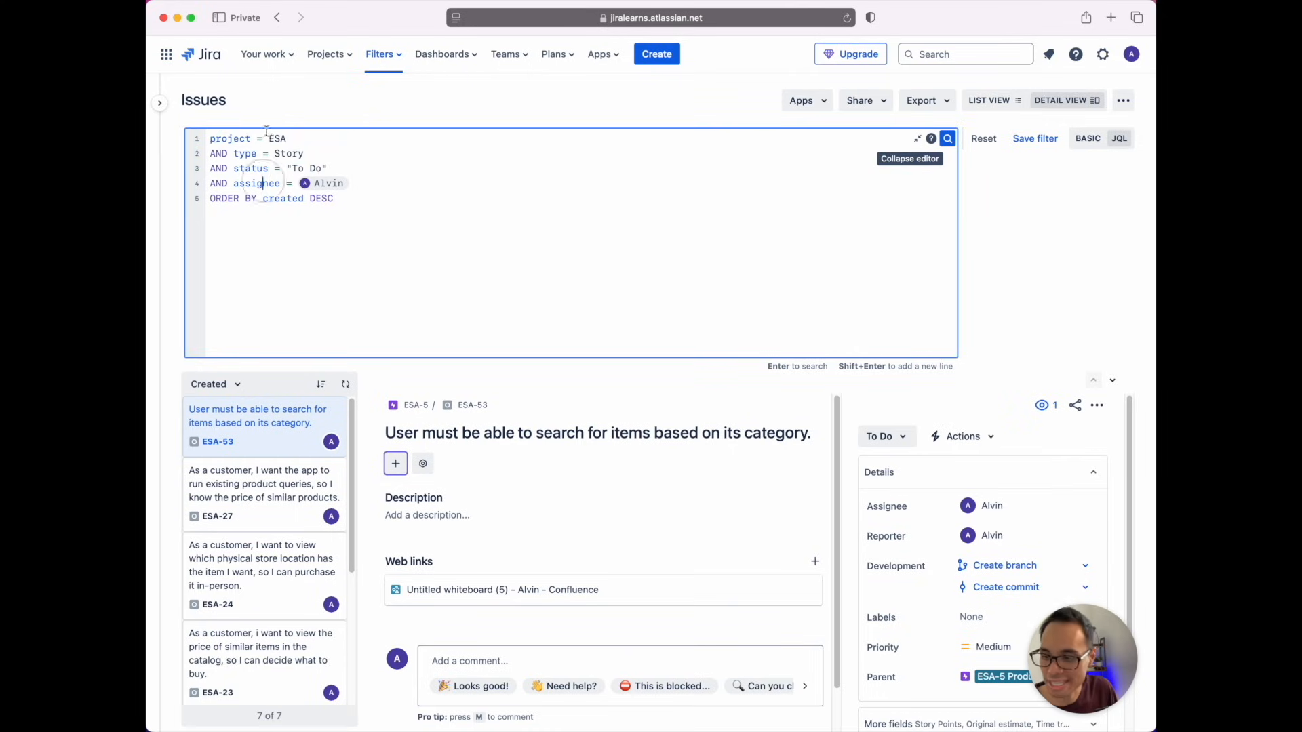
pyautogui.click(227, 198)
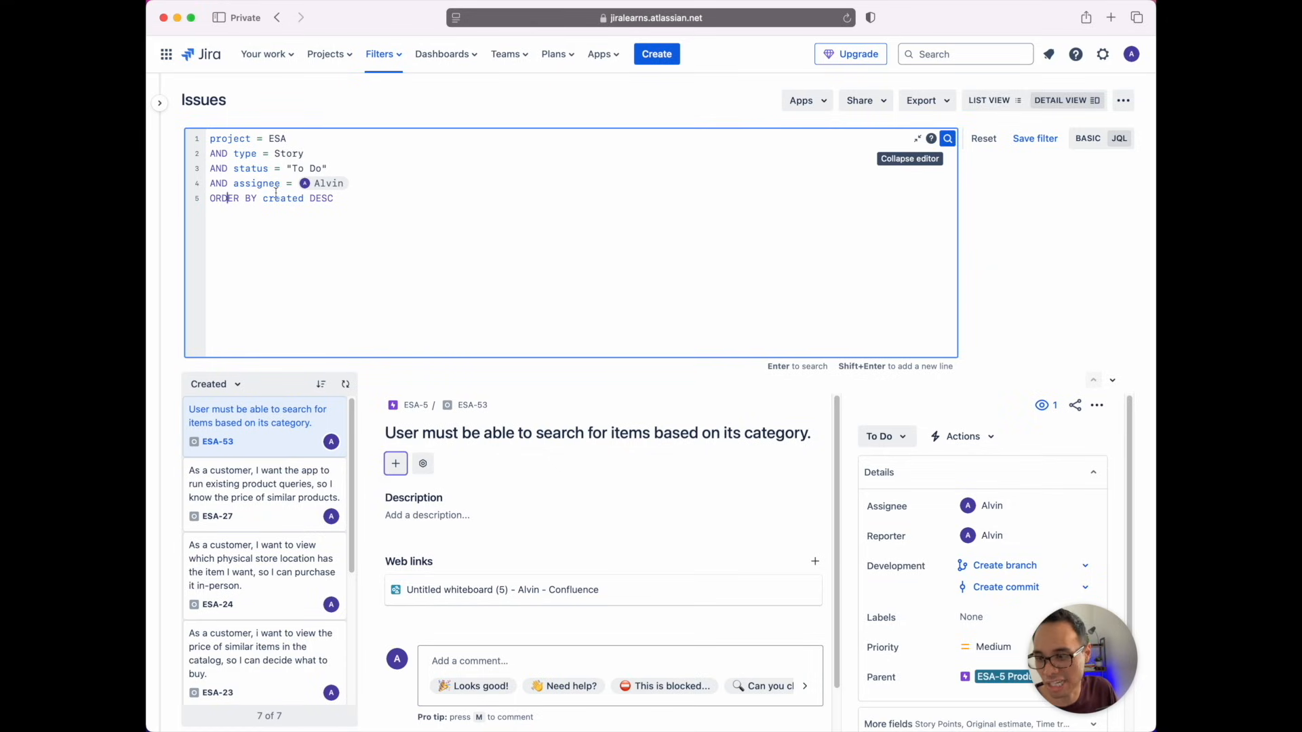
pyautogui.moveTo(210, 199); pyautogui.dragTo(333, 199)
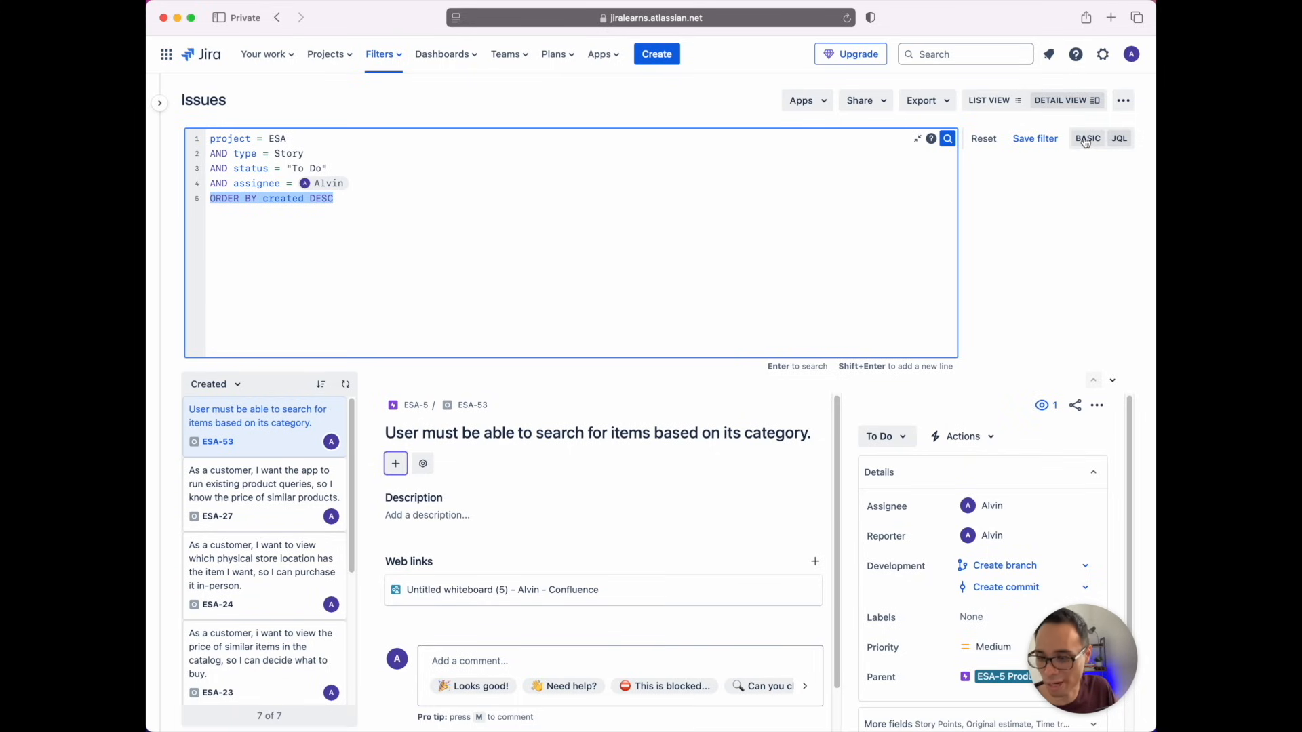
pyautogui.click(1082, 181)
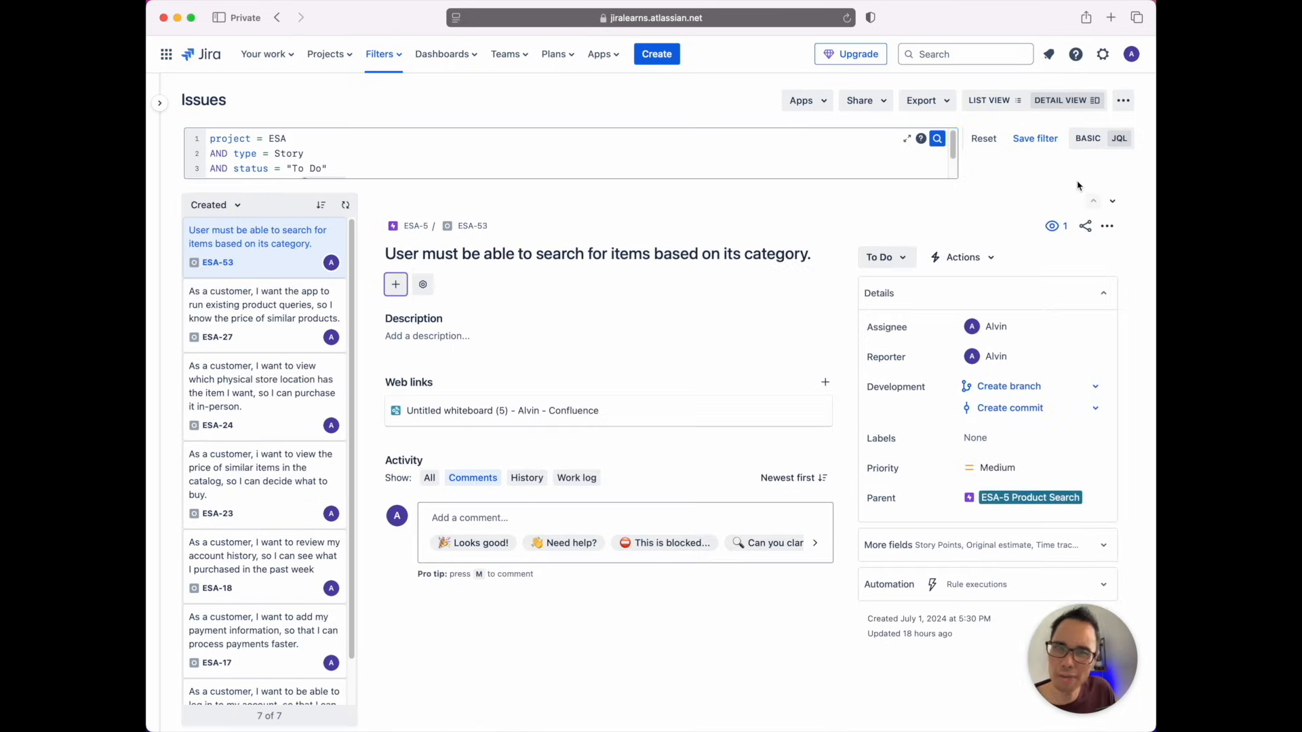
# Step: Compare the basic filters with their JQL equivalent, ending with the full query shown in the expanded JQL editor
pyautogui.click(1088, 138)
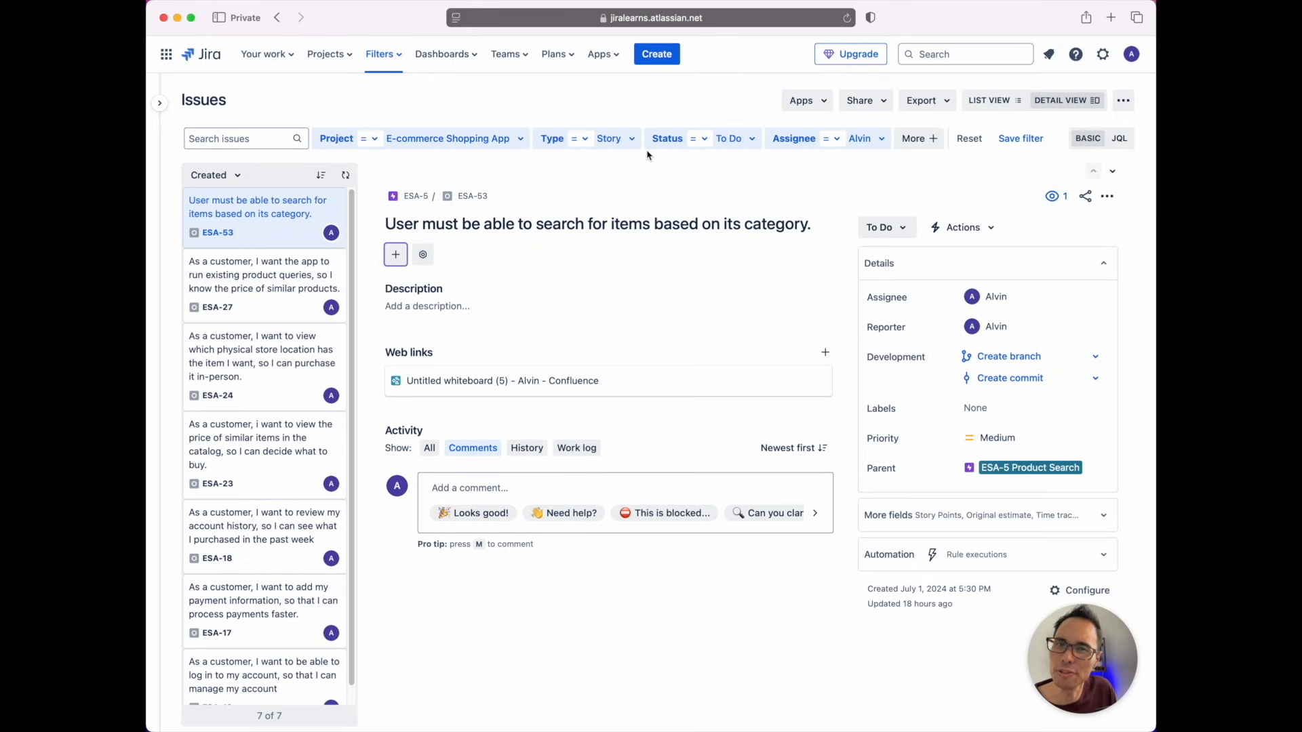
pyautogui.click(1119, 142)
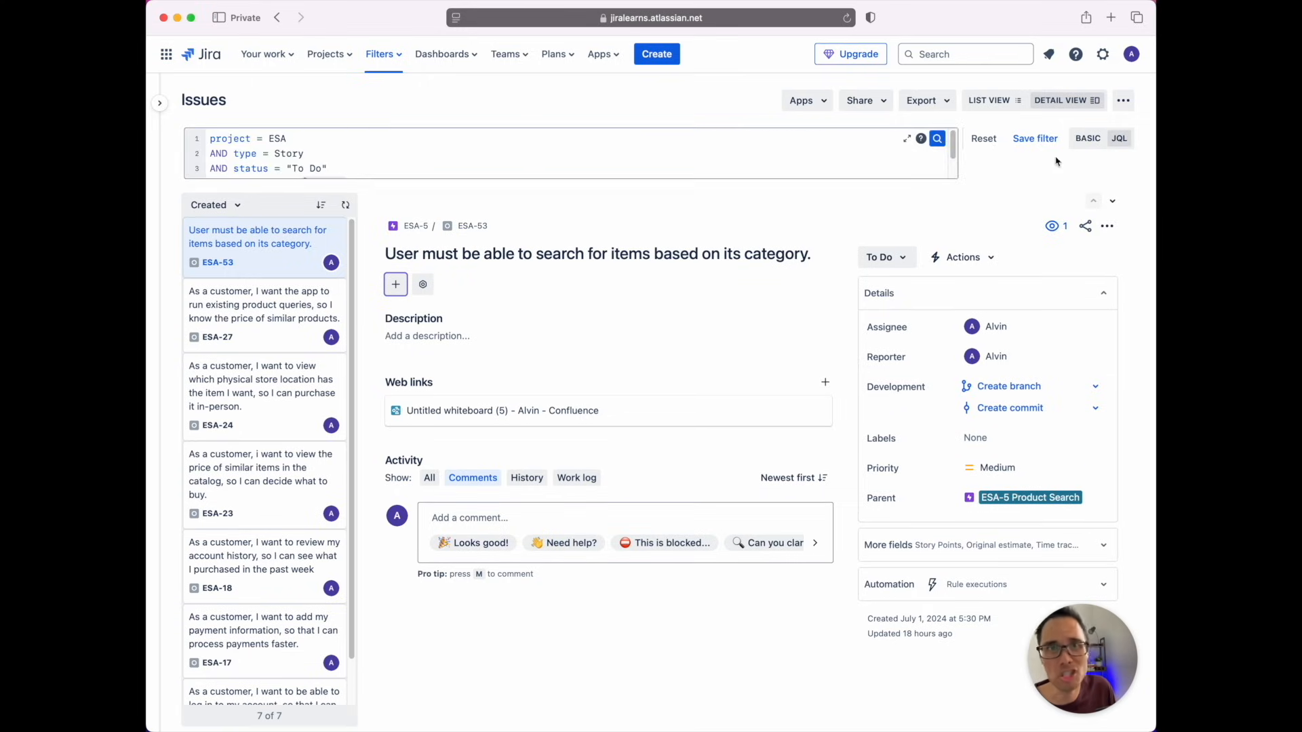
pyautogui.click(909, 139)
pyautogui.moveTo(232, 139); pyautogui.dragTo(365, 203)
pyautogui.click(372, 202)
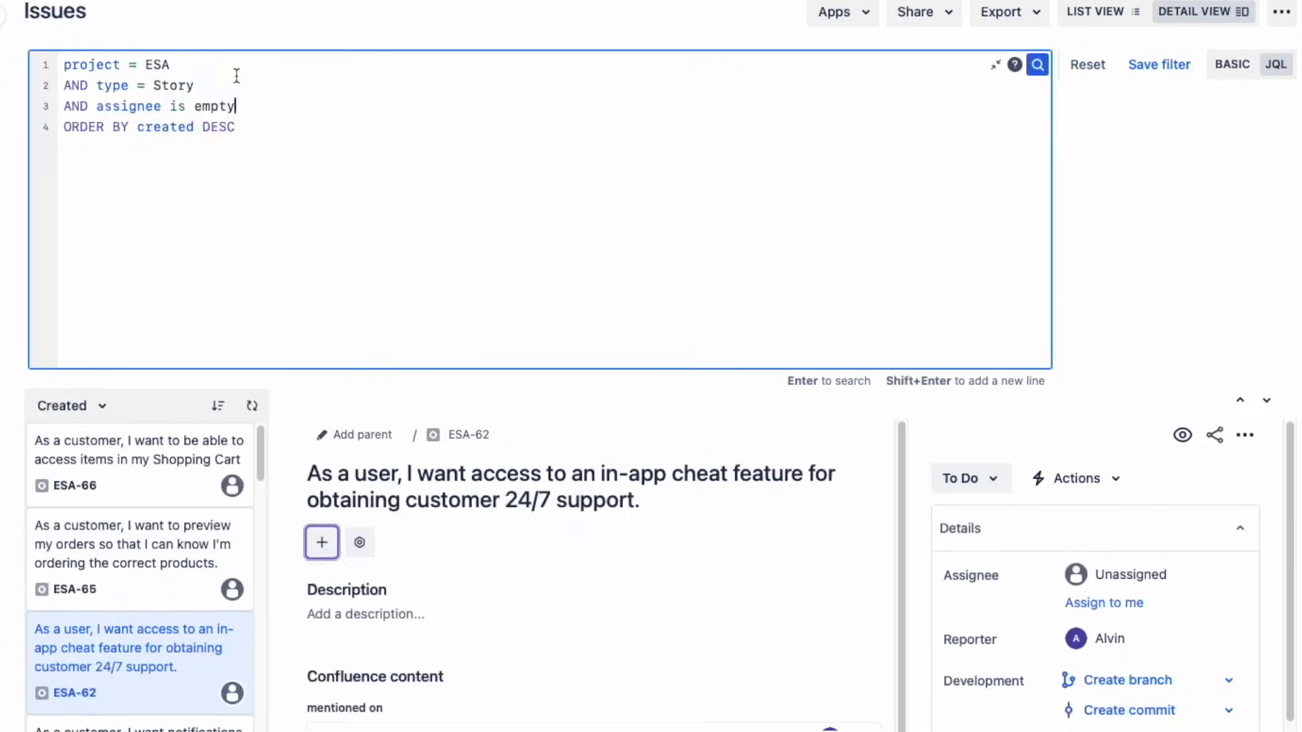
# Step: Rewrite the "is empty" condition of the JQL assignee clause using the = operator
pyautogui.click(172, 105)
pyautogui.hotkey('shift', 'End')
pyautogui.write('= nu')
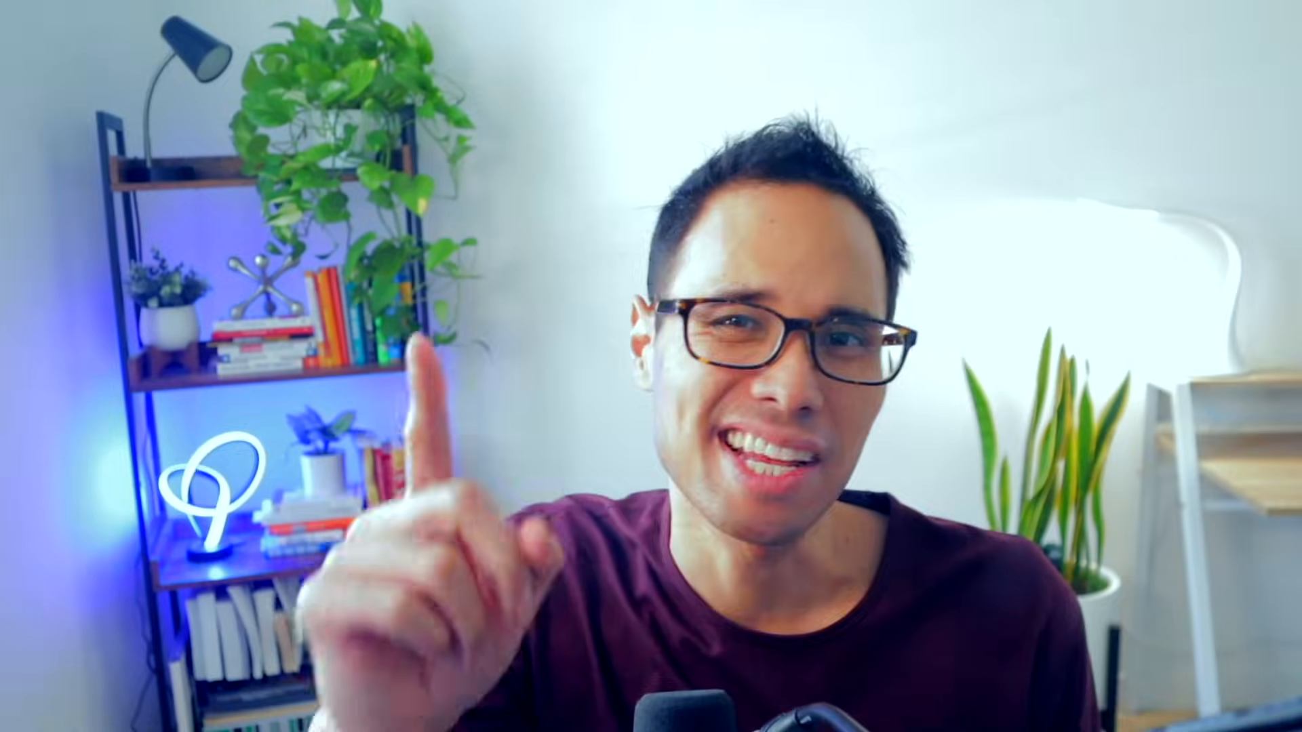
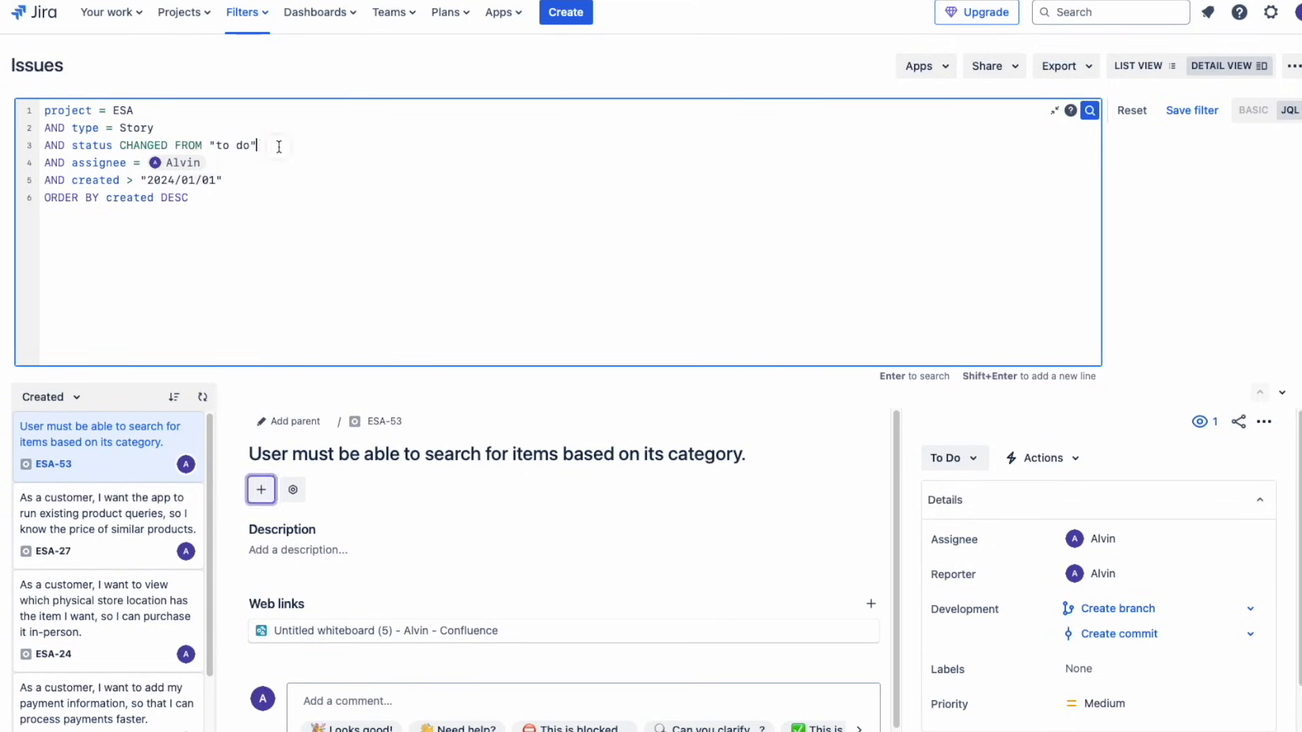
# Step: Complete the status clause as CHANGED FROM "to do" TO "done", run the JQL search and review the resulting issue's description
pyautogui.write('"to do" TO')
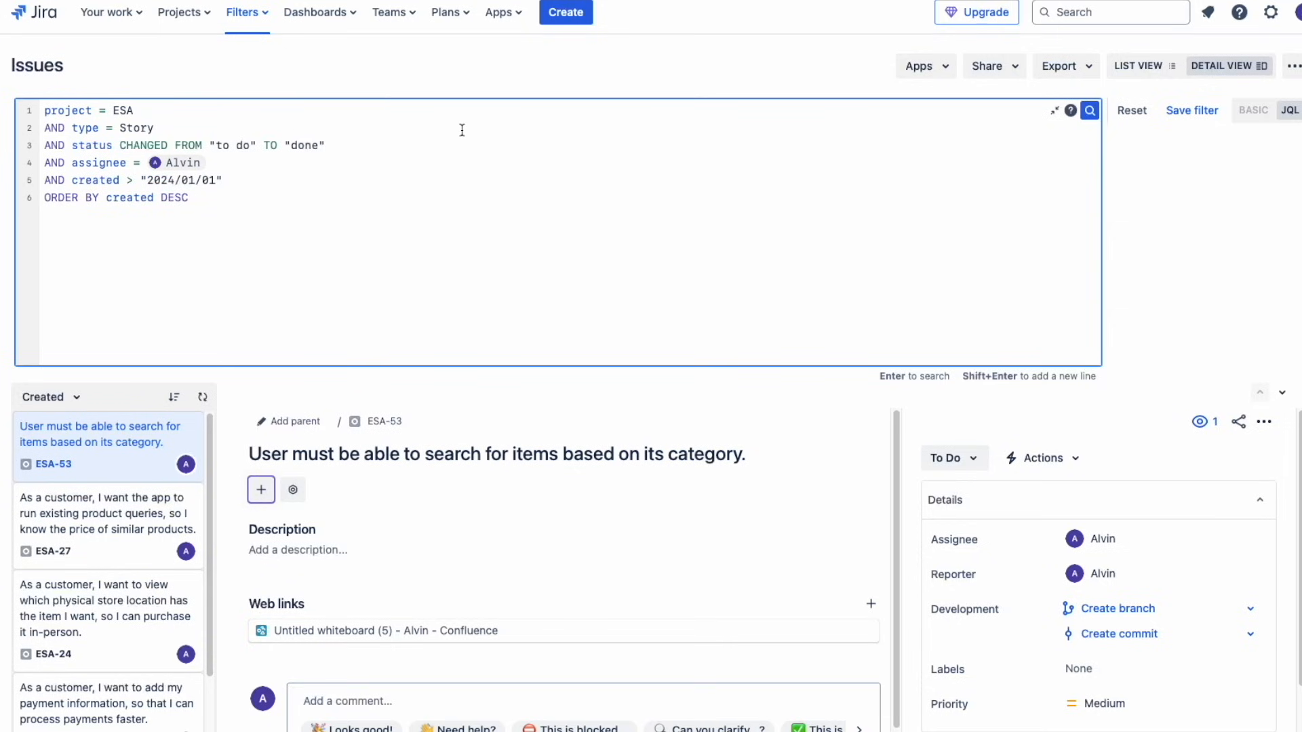
pyautogui.click(1093, 116)
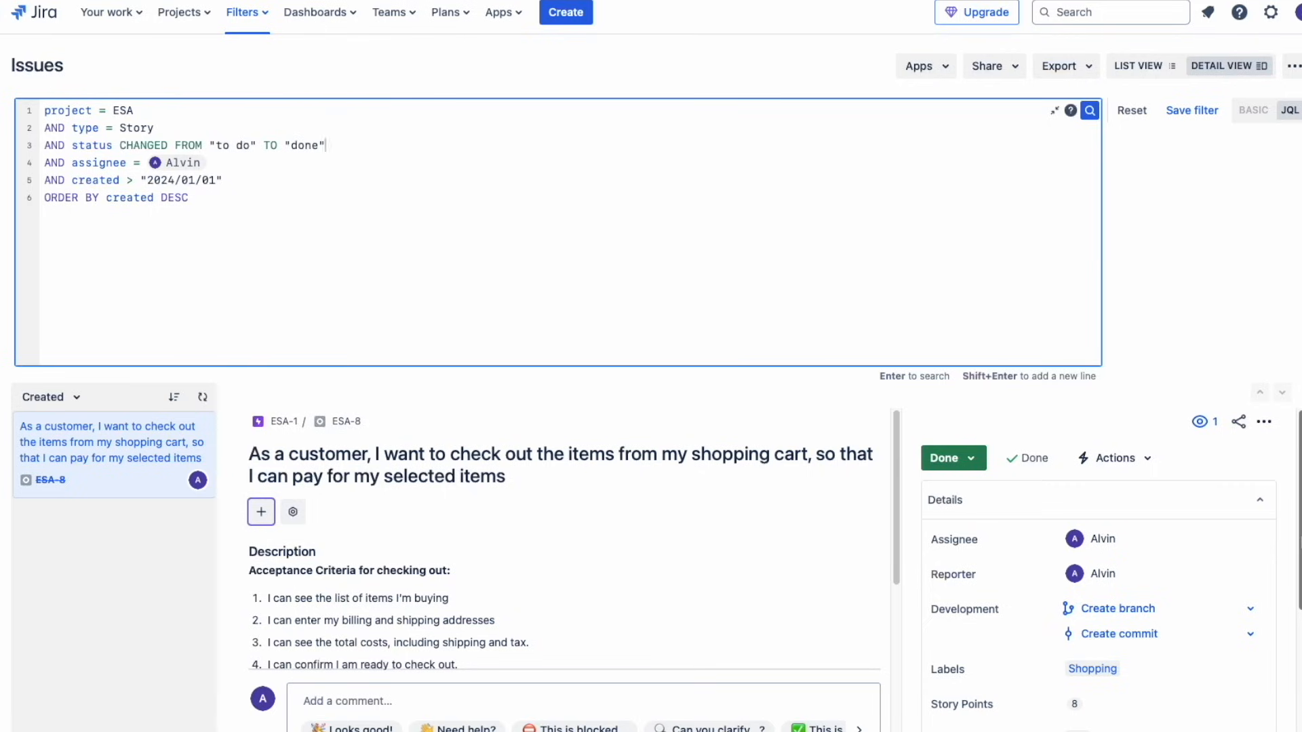
pyautogui.moveTo(899, 528); pyautogui.dragTo(904, 570)
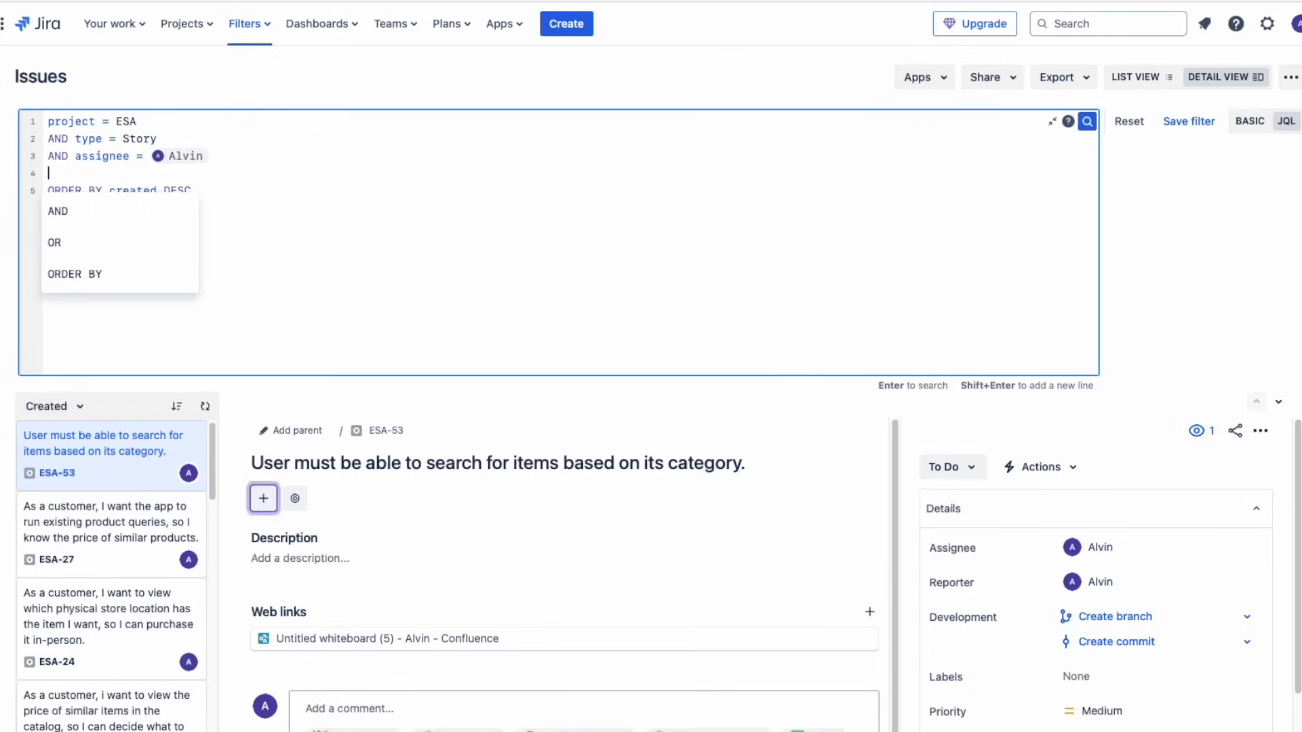
# Step: Add the clause AND Description ~ "checking out" to the JQL query above the ORDER BY line
pyautogui.write('AND ')
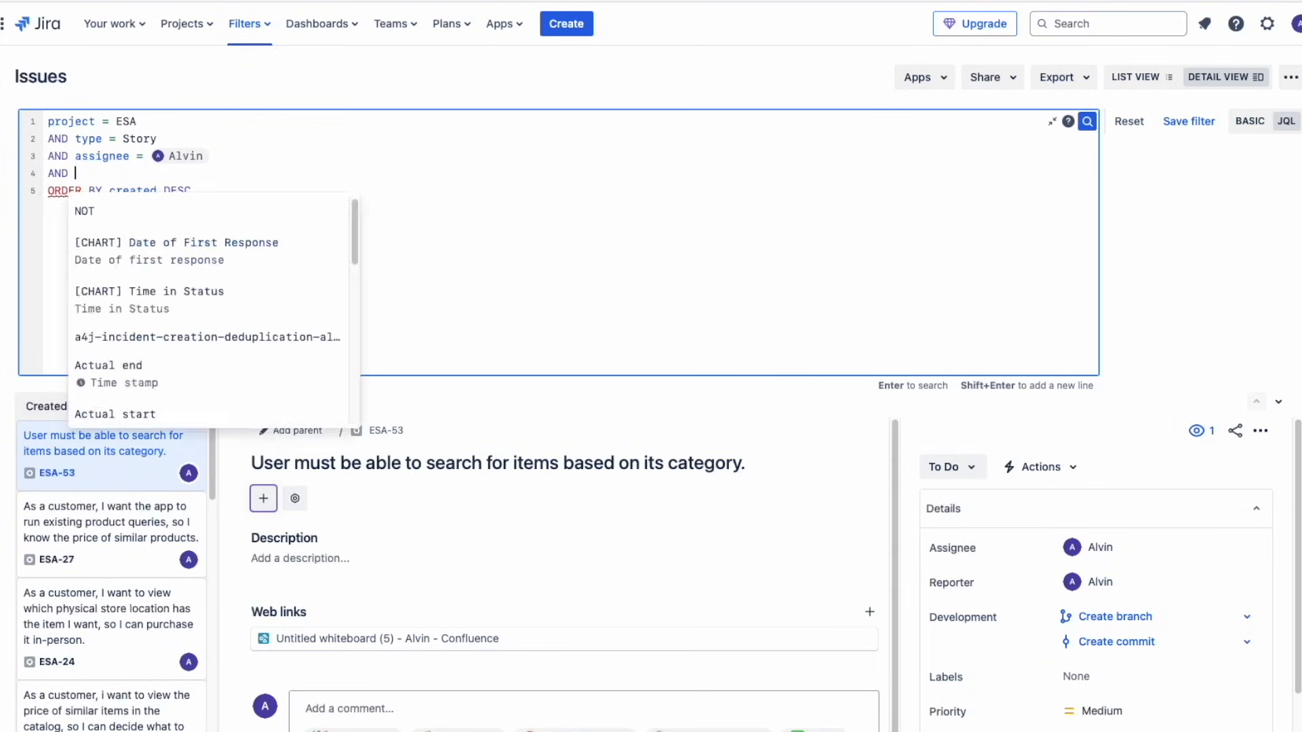
pyautogui.write('Description ~ "checking out')
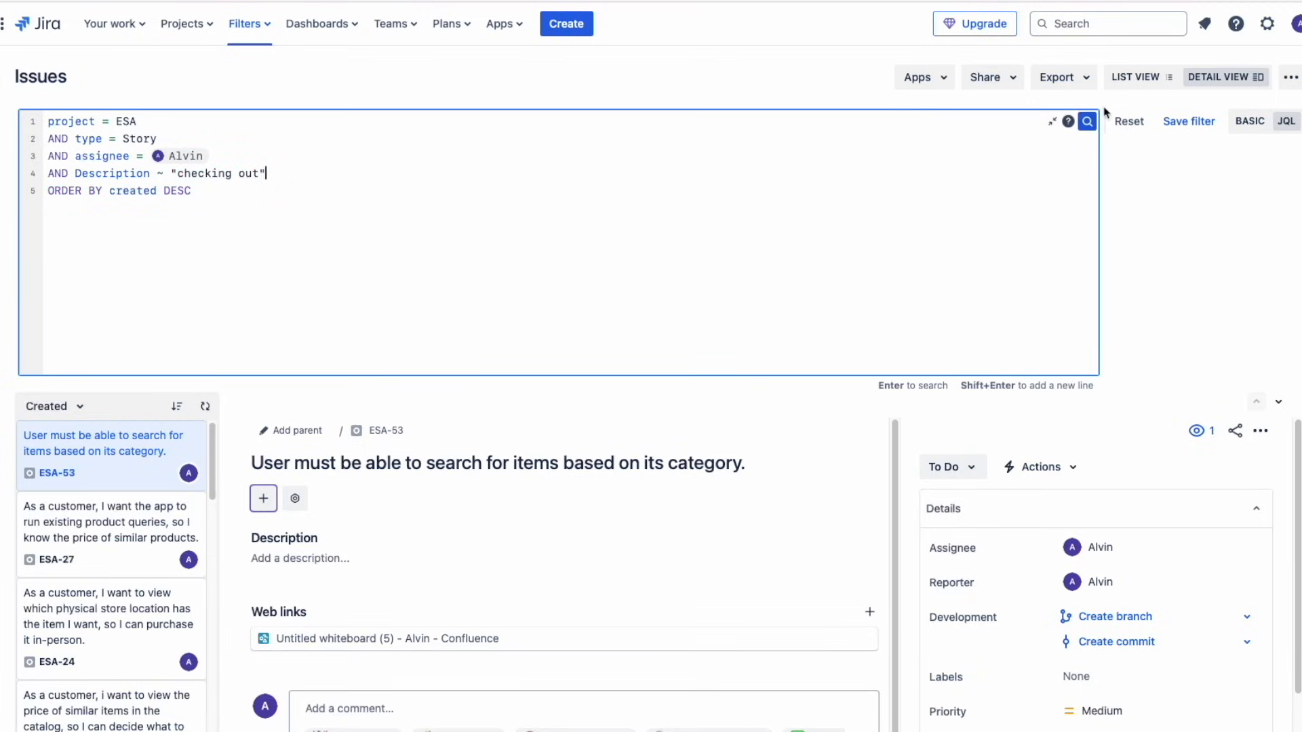
# Step: Run the JQL search with the Description ~ "checking out" clause and review the resulting issue's description
pyautogui.click(1089, 122)
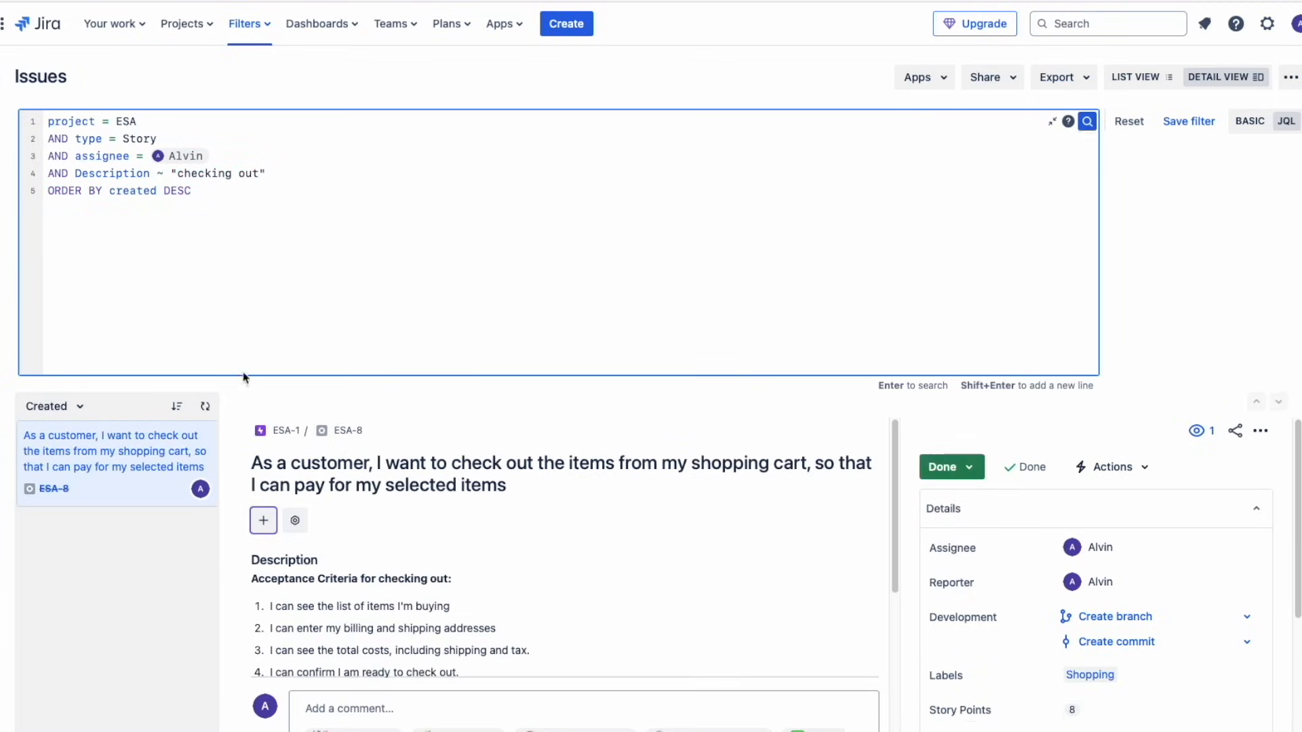
pyautogui.moveTo(894, 522); pyautogui.dragTo(892, 540)
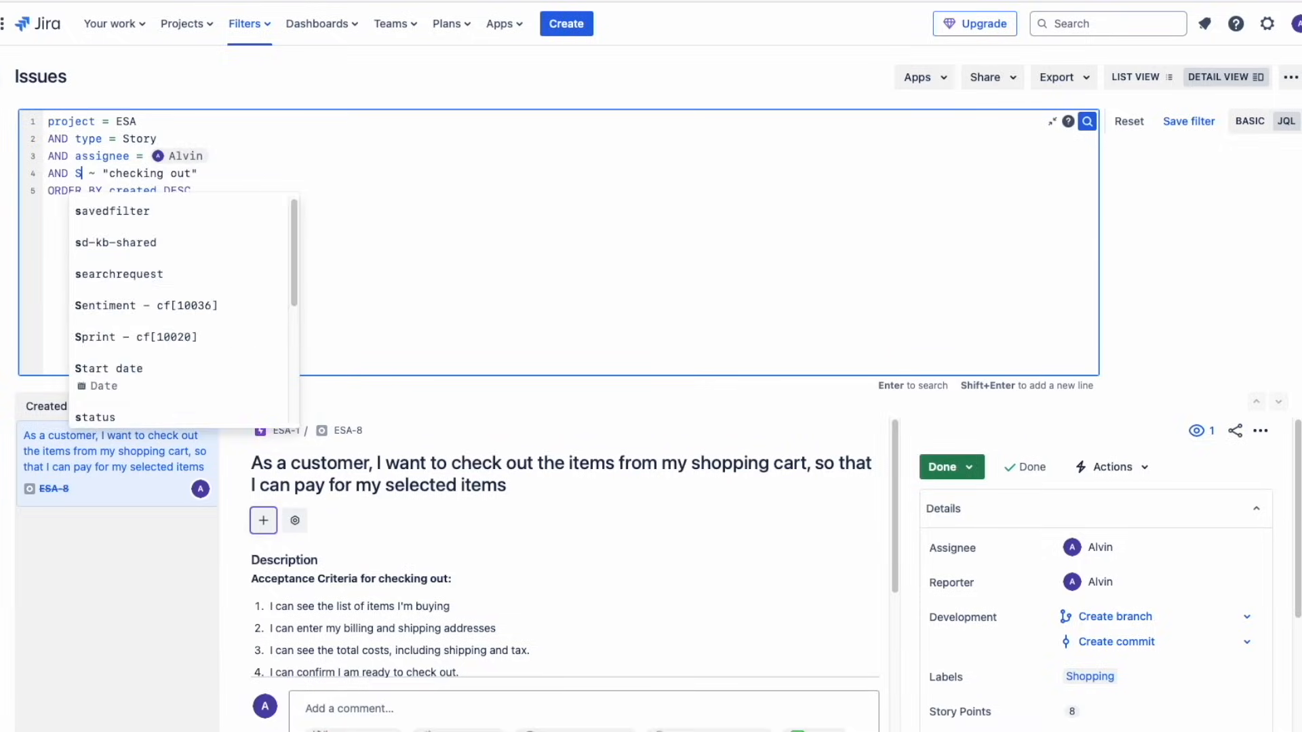
# Step: Change the Description clause to Summary ~ "shopping cart", run the search and open the matching stories
pyautogui.write('Summary ~ "checking out')
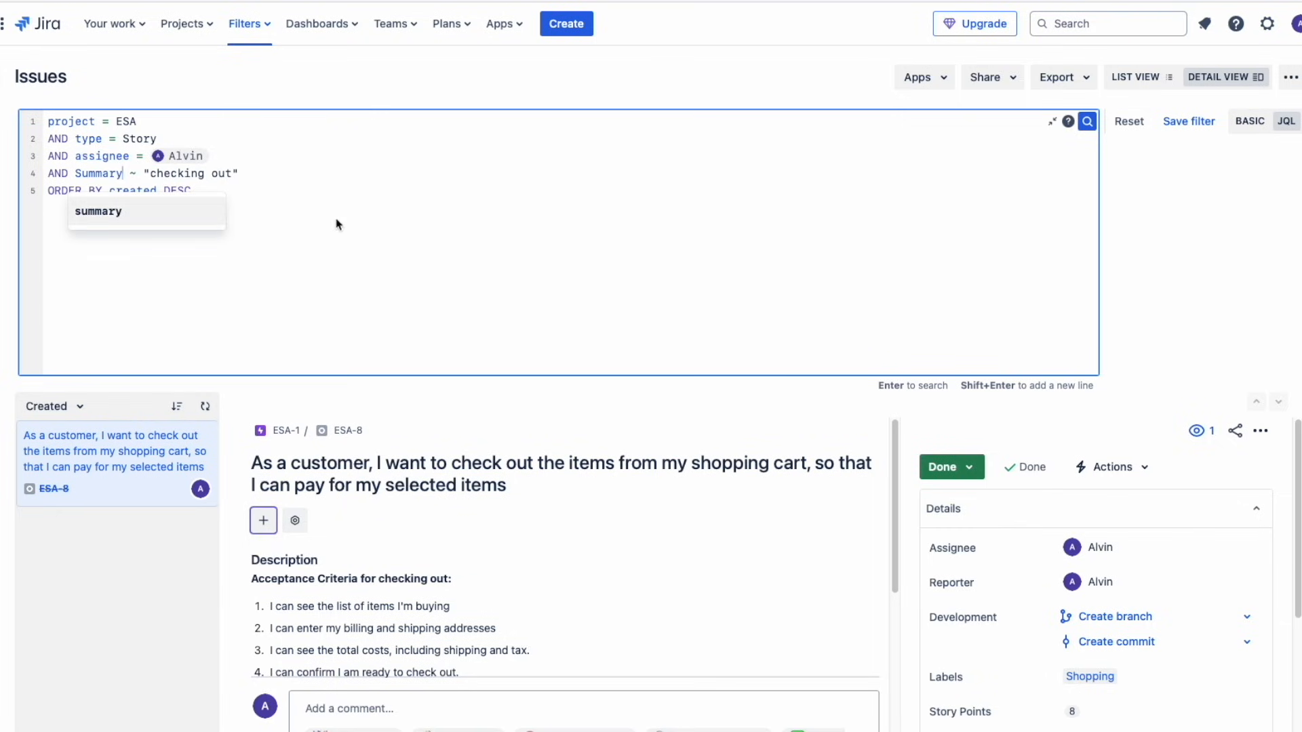
pyautogui.click(246, 175)
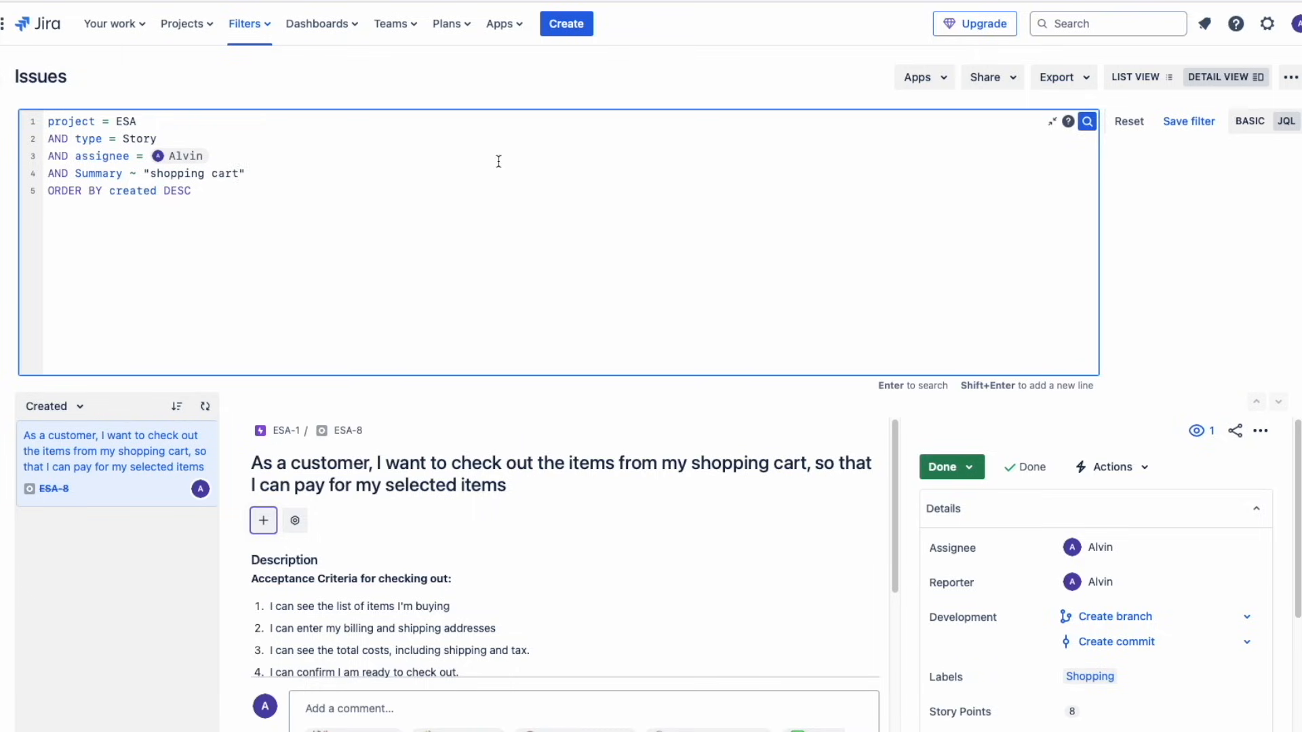
pyautogui.click(1086, 123)
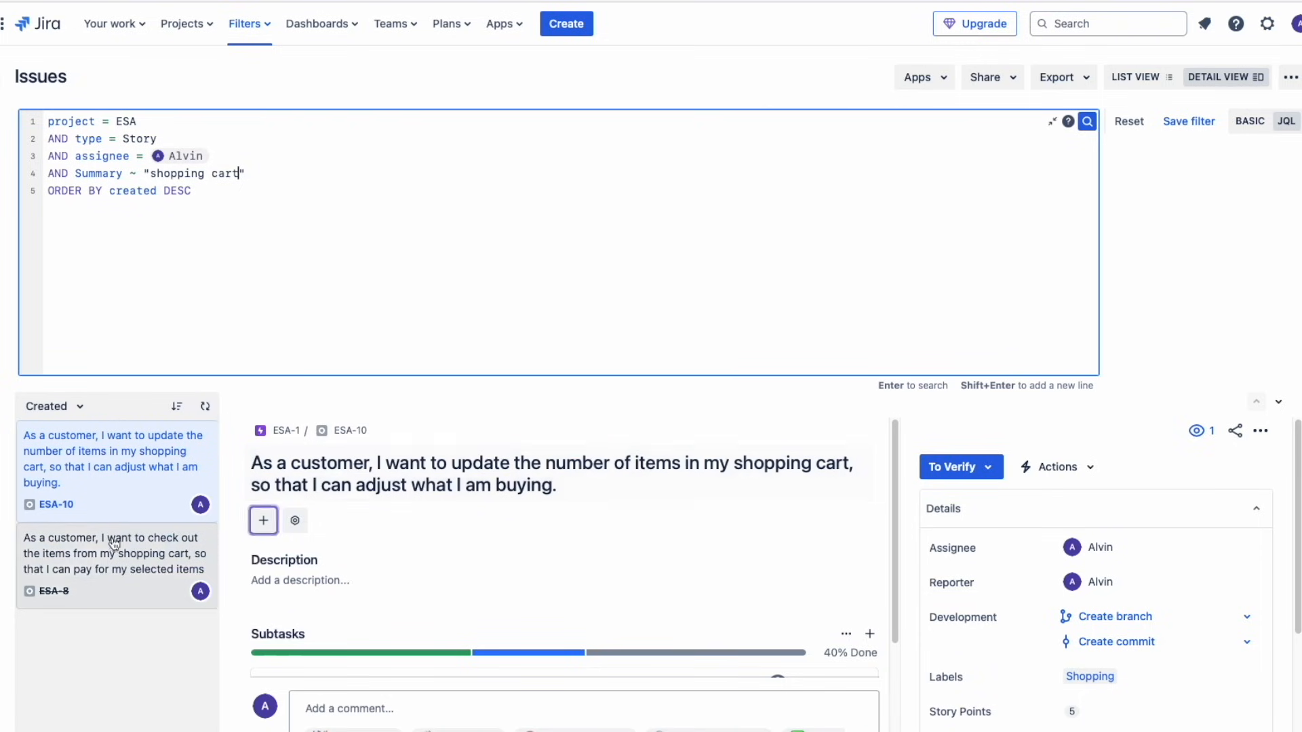
pyautogui.click(82, 567)
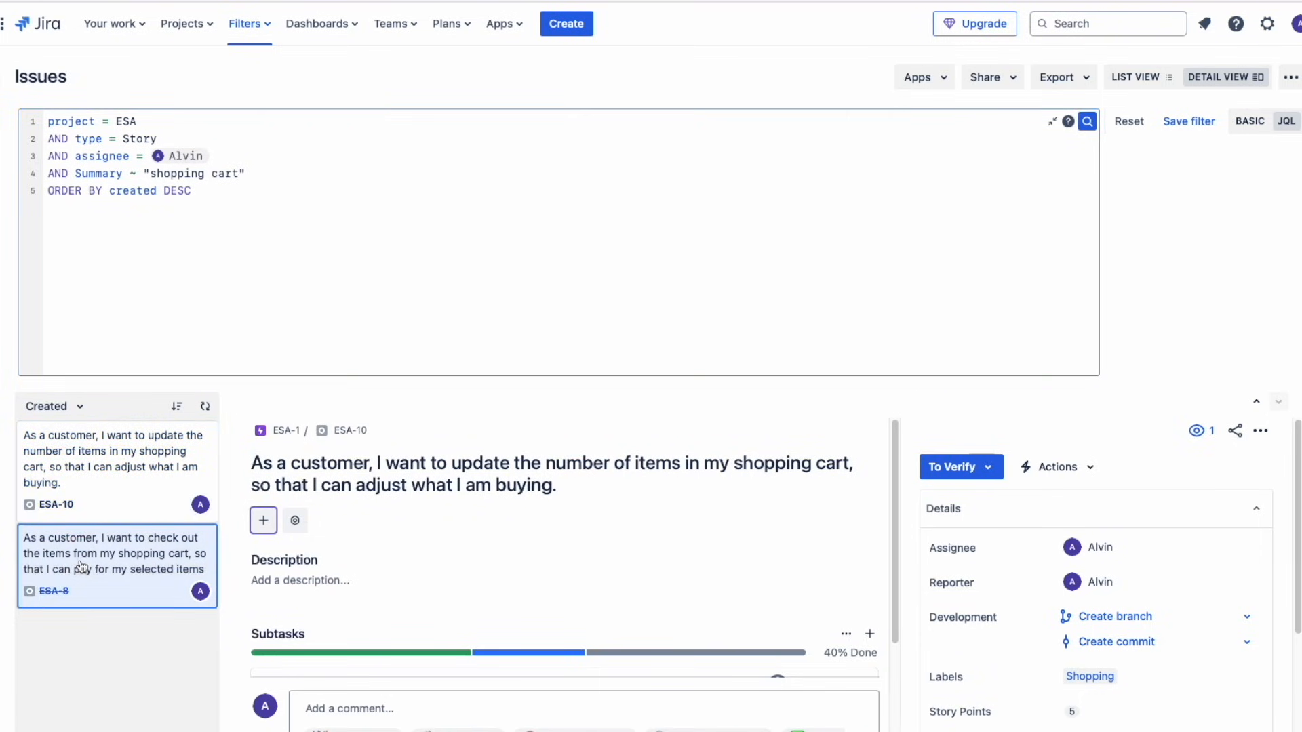
pyautogui.click(99, 491)
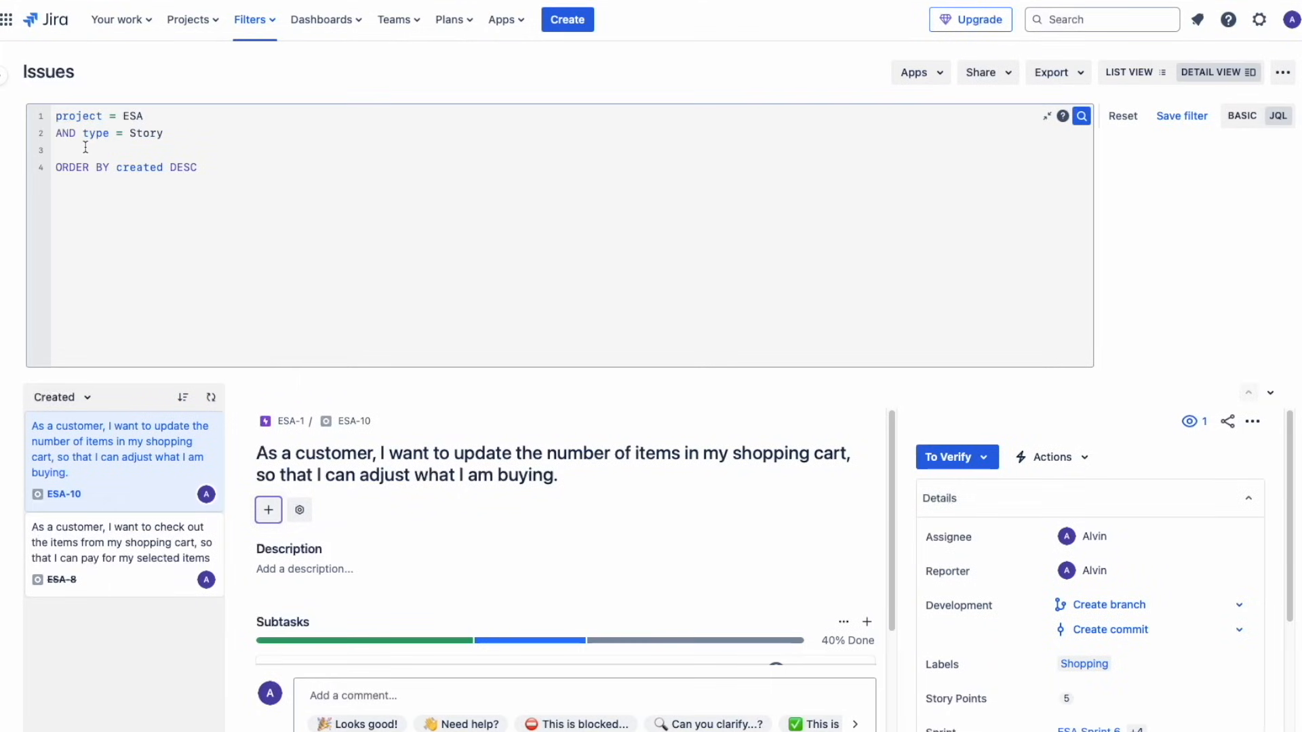
# Step: Add the clause AND status = "To Do" above the ORDER BY line, run the search and look through the first four stories
pyautogui.click(86, 147)
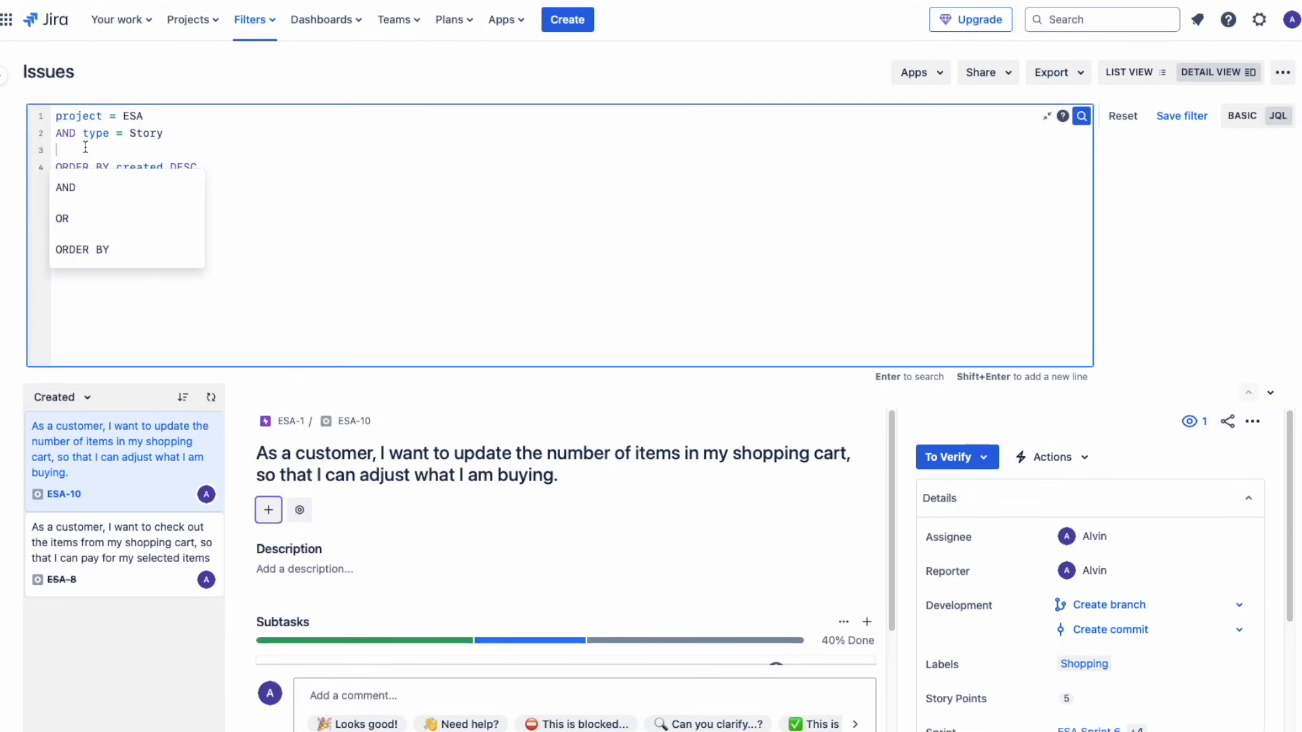
pyautogui.write('AND status =')
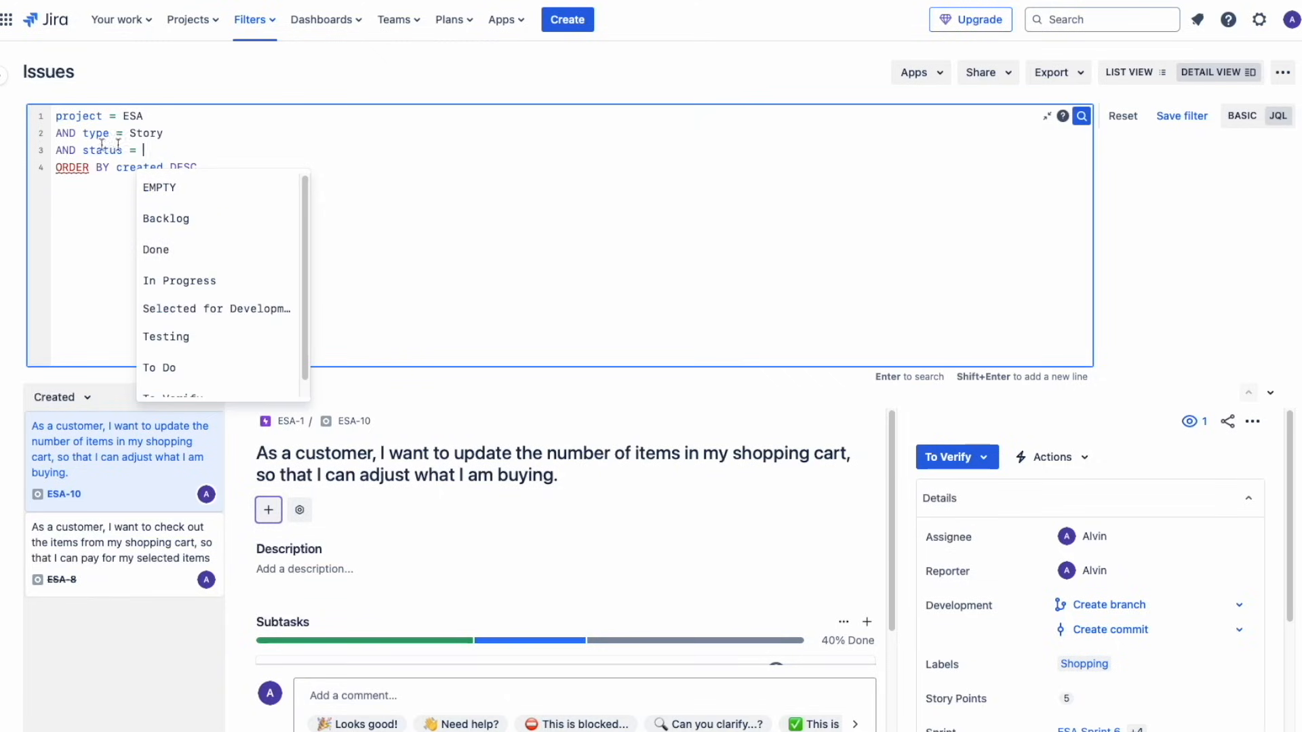
pyautogui.scroll(-1, 204, 312)
pyautogui.click(201, 344)
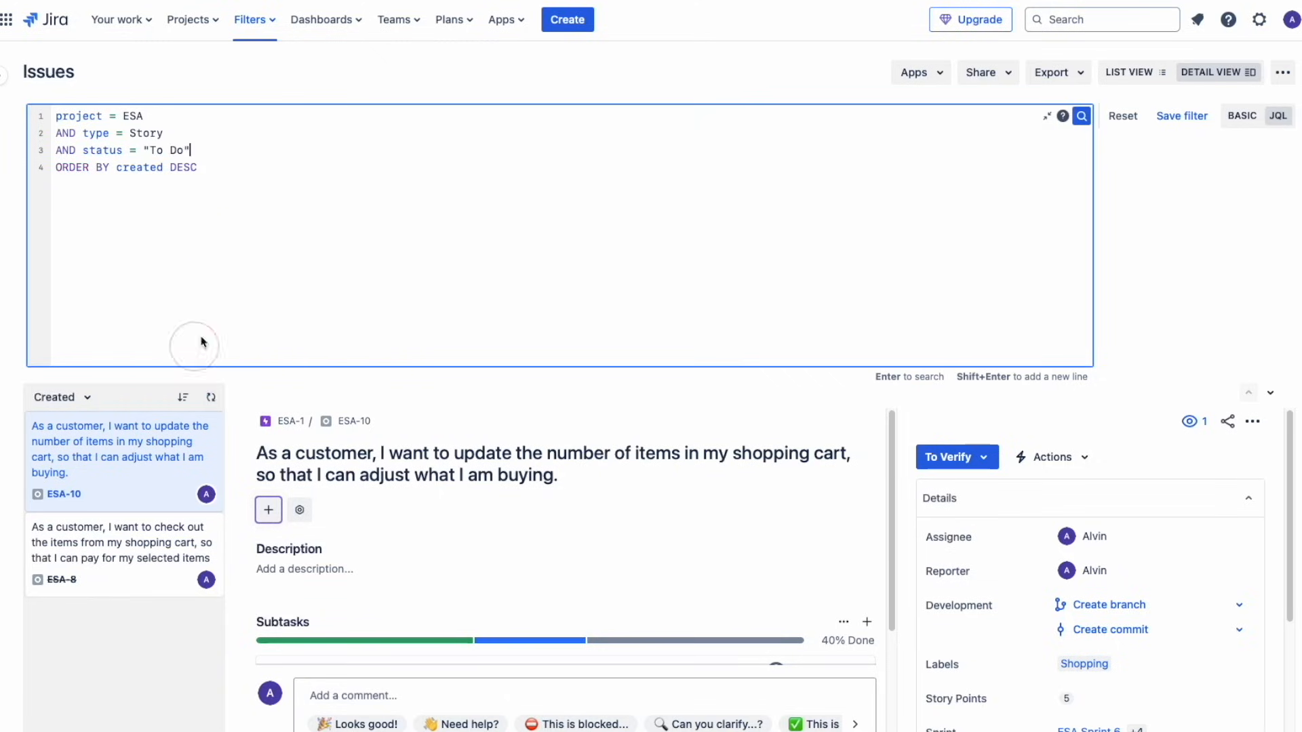
pyautogui.click(1083, 124)
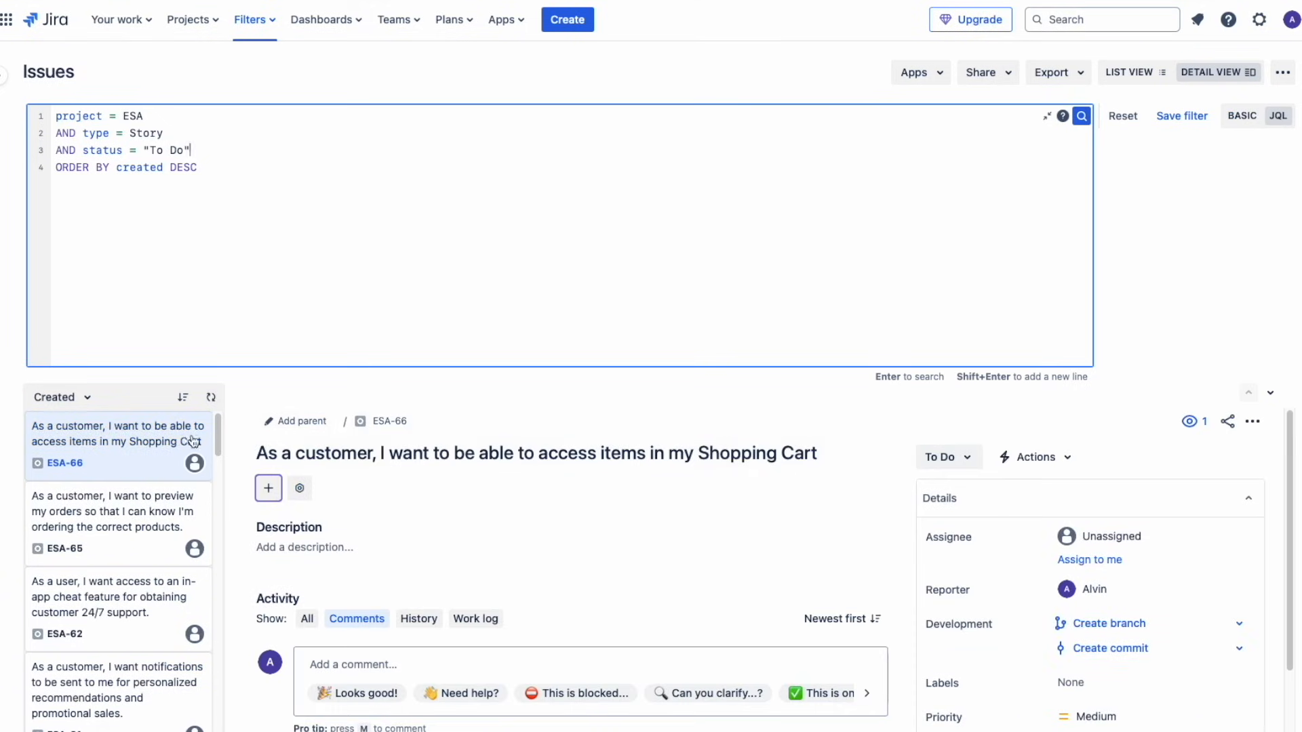
pyautogui.click(135, 513)
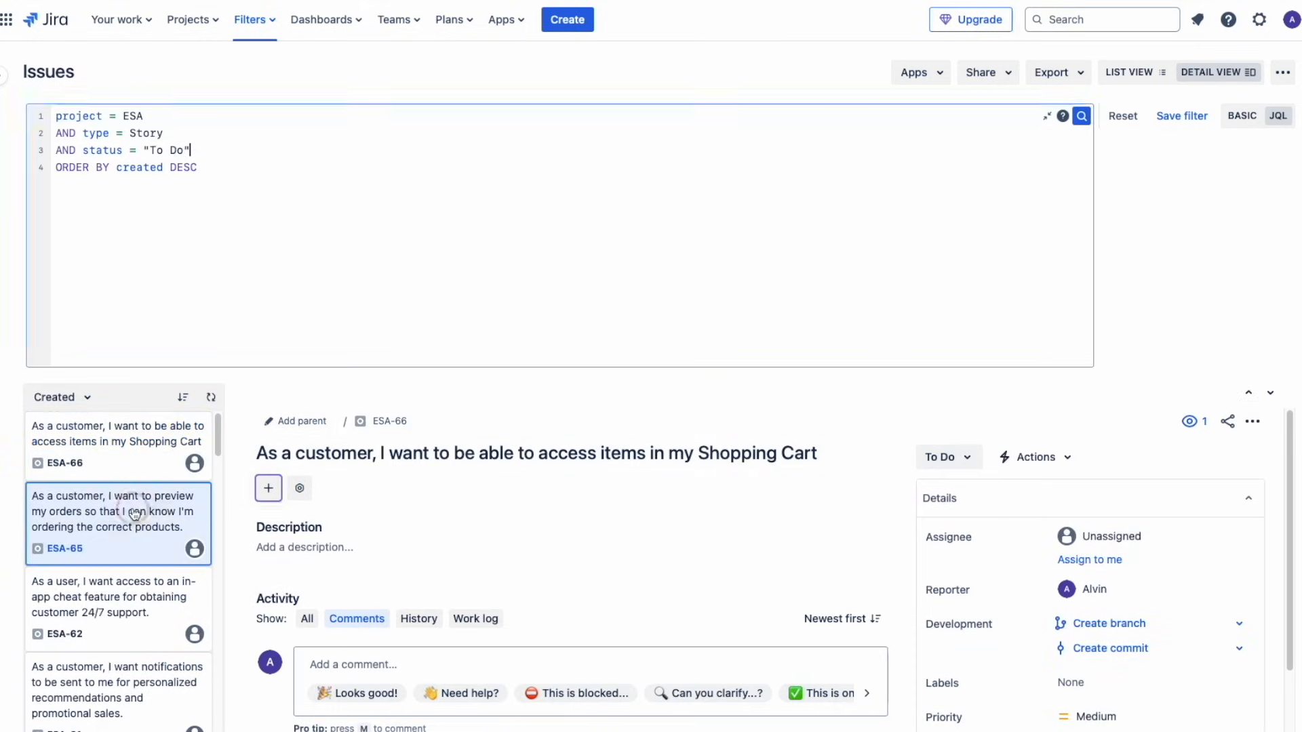
pyautogui.click(143, 602)
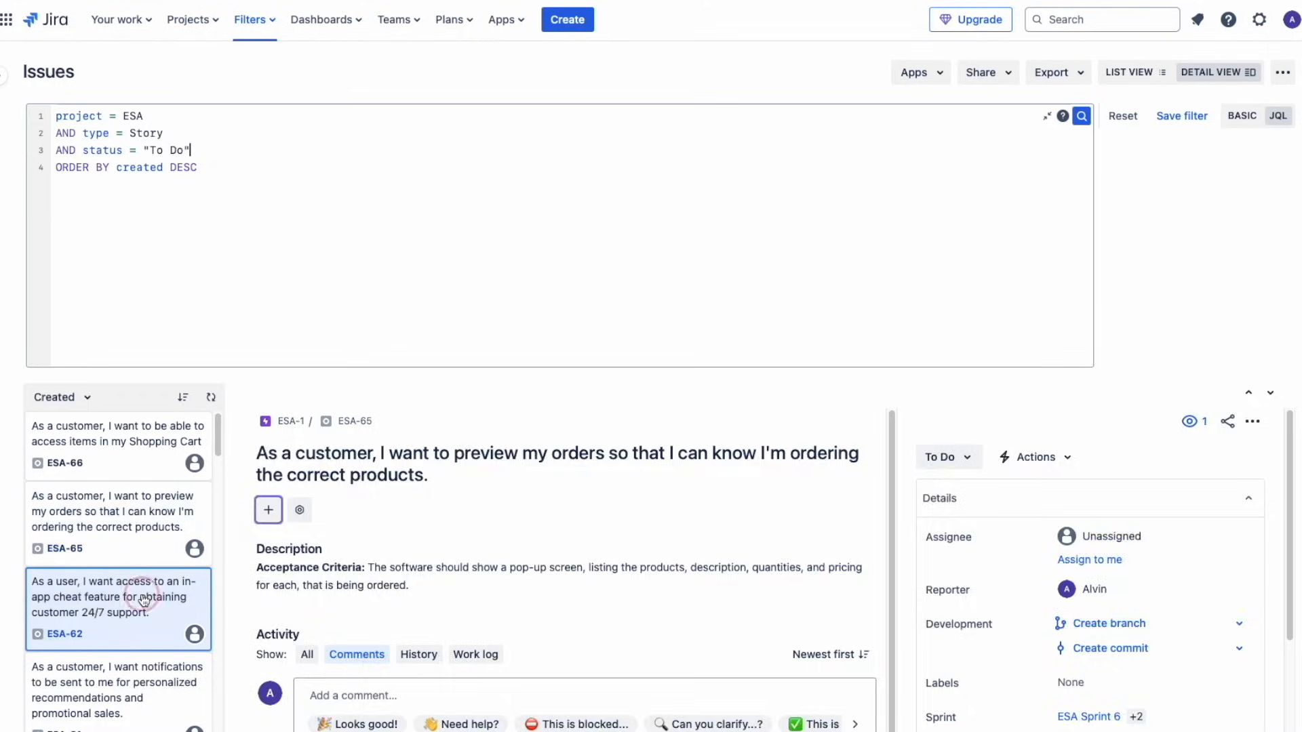
pyautogui.click(125, 698)
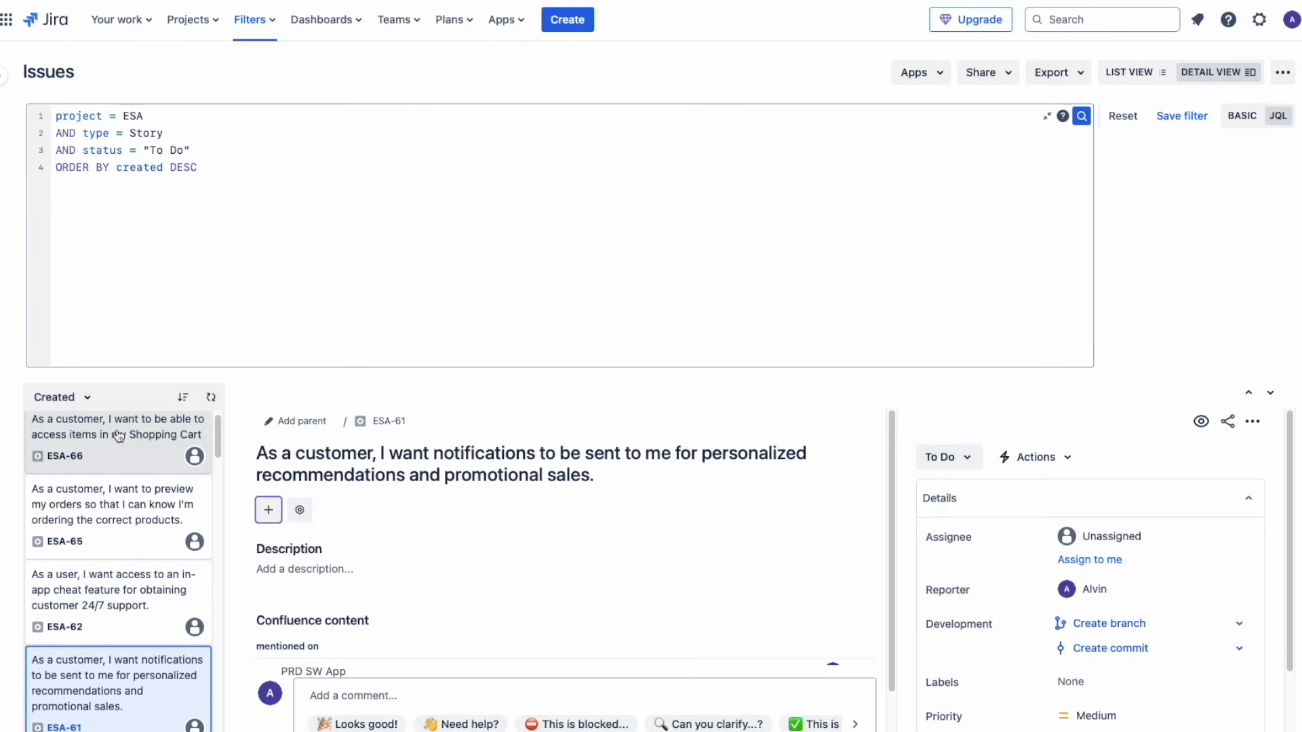
pyautogui.click(119, 435)
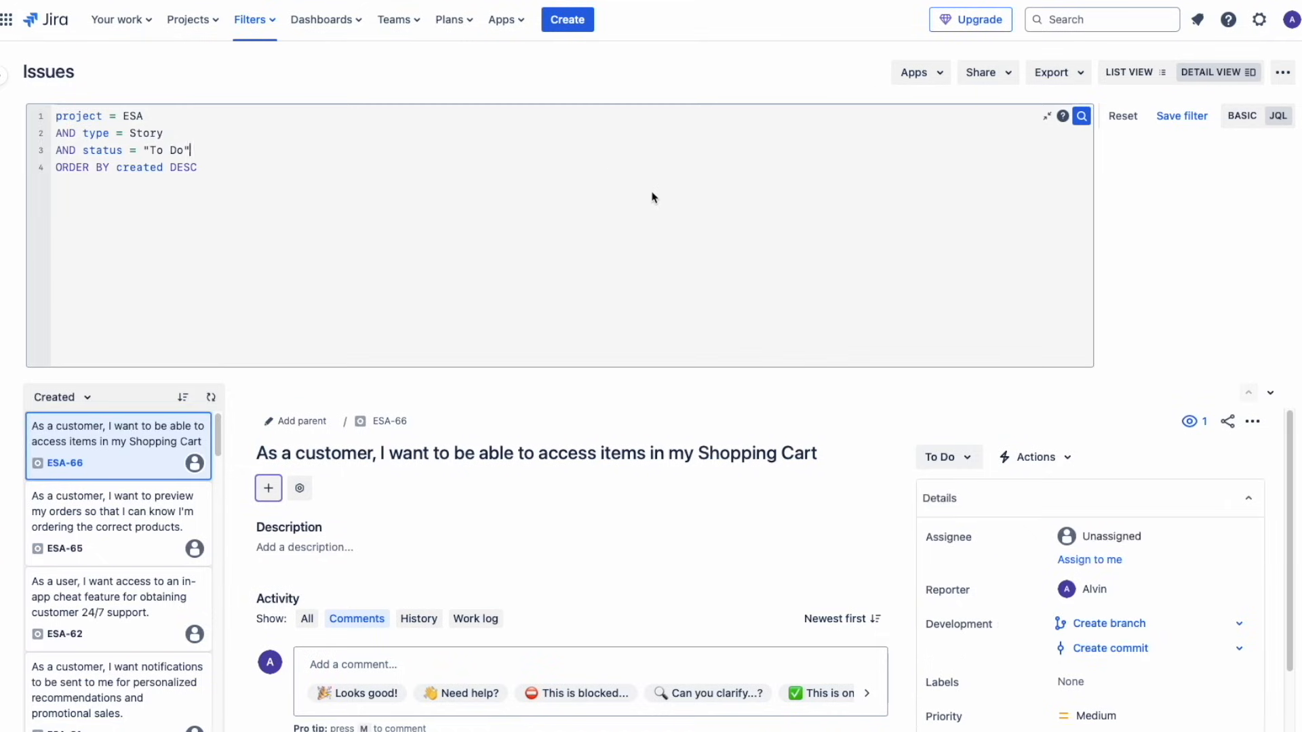
# Step: Start a new line below the type clause with the parenthesised condition AND (duedate is EMPTY
pyautogui.click(559, 154)
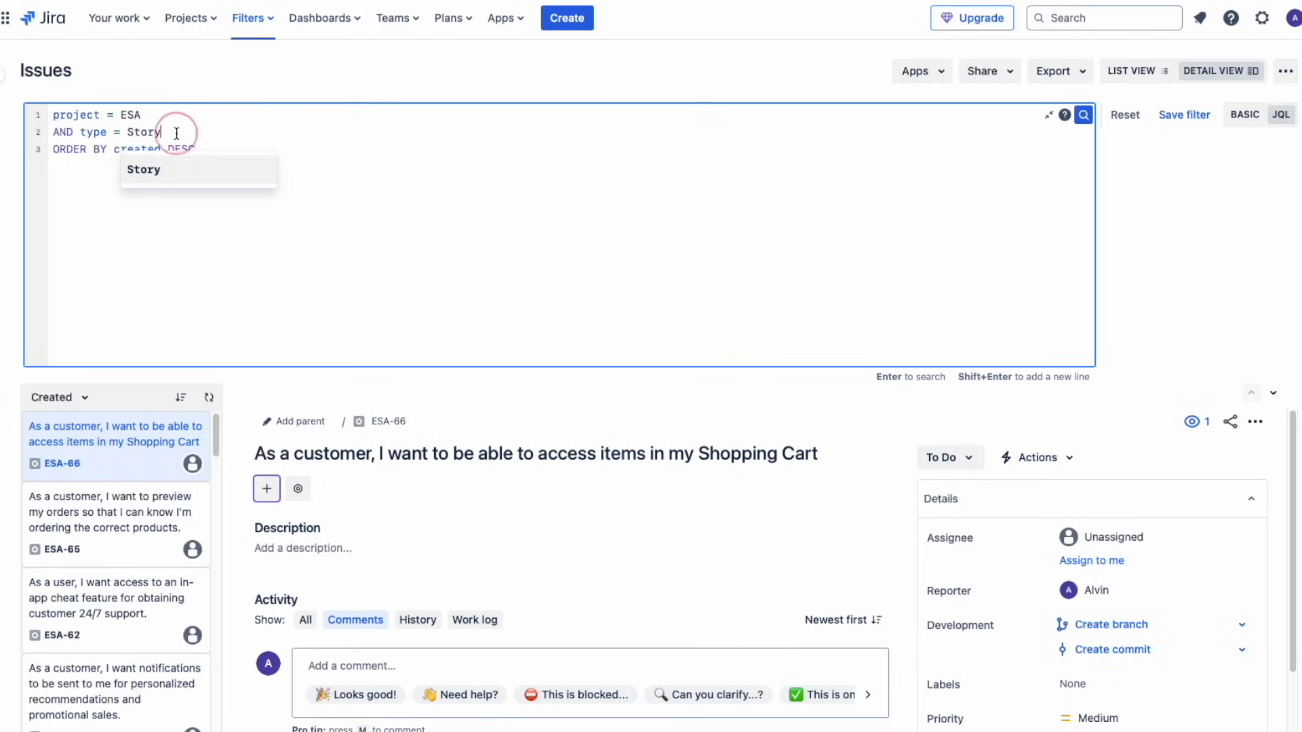
pyautogui.hotkey('shift', 'Return')
pyautogui.write('AND (')
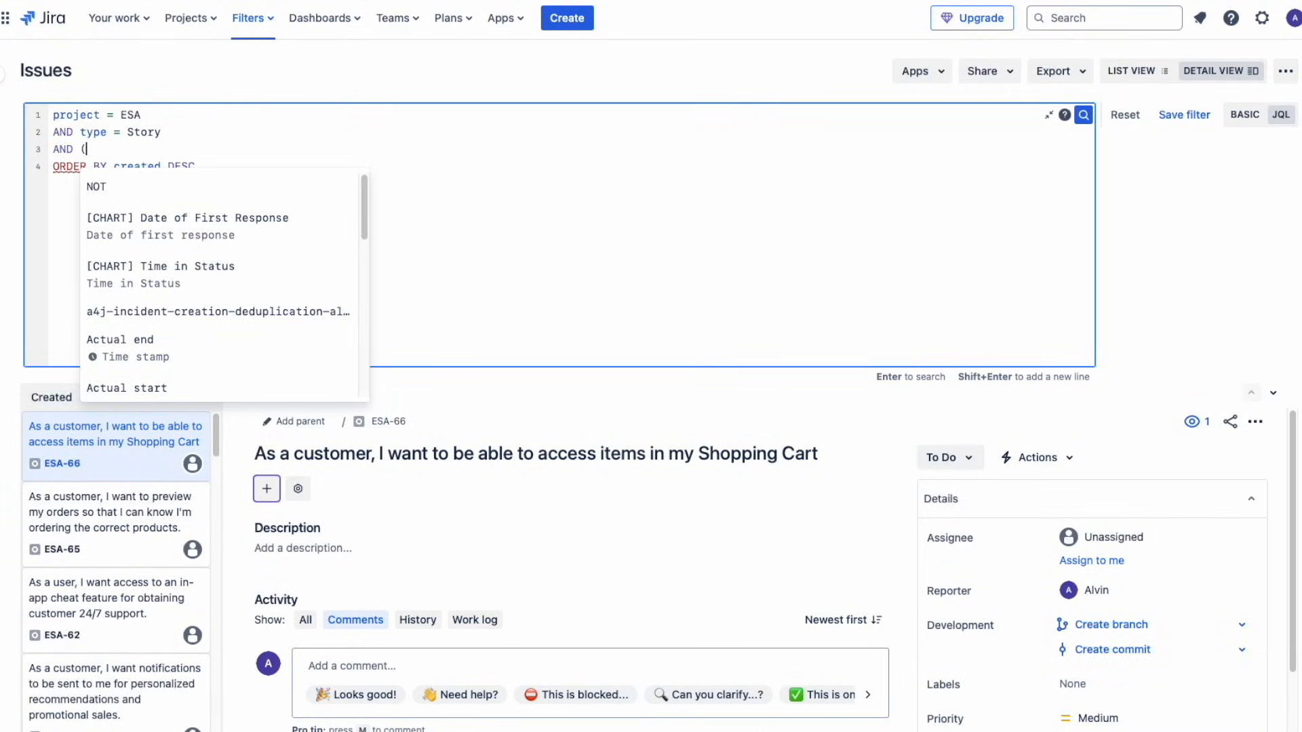
pyautogui.write('duedate is')
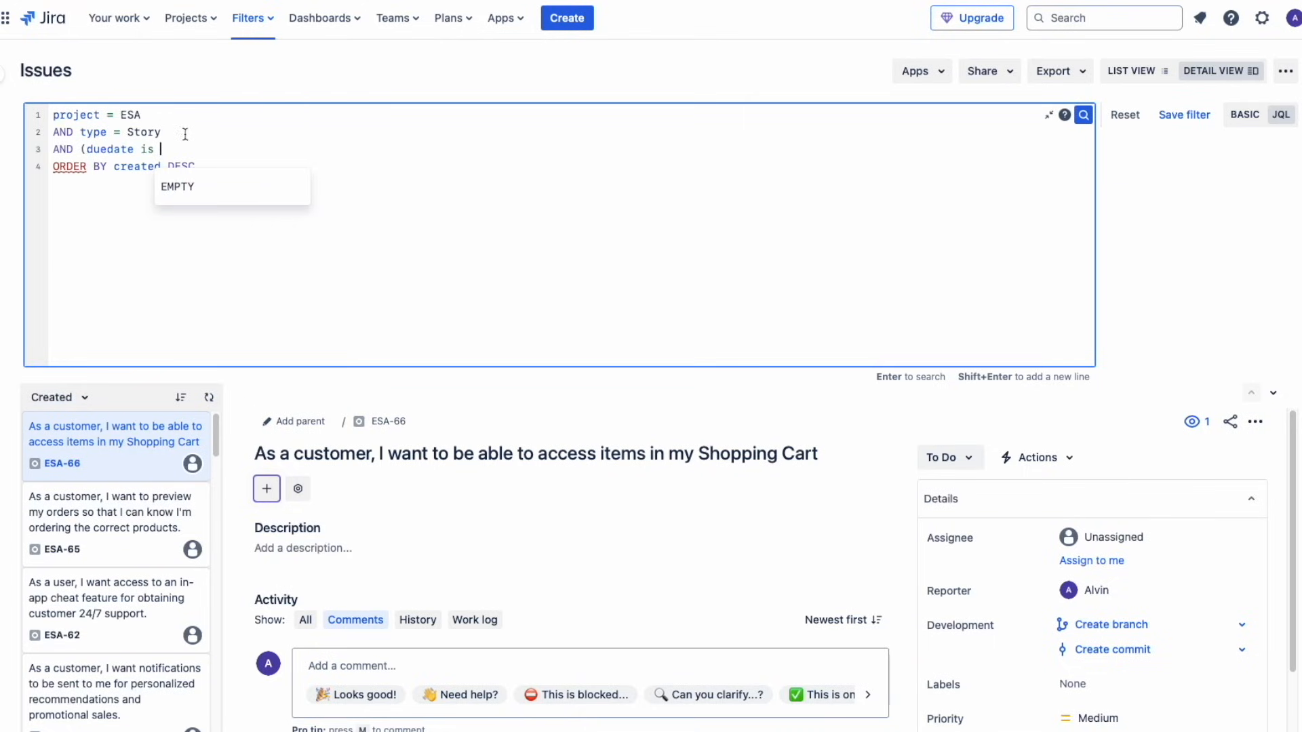
pyautogui.click(178, 187)
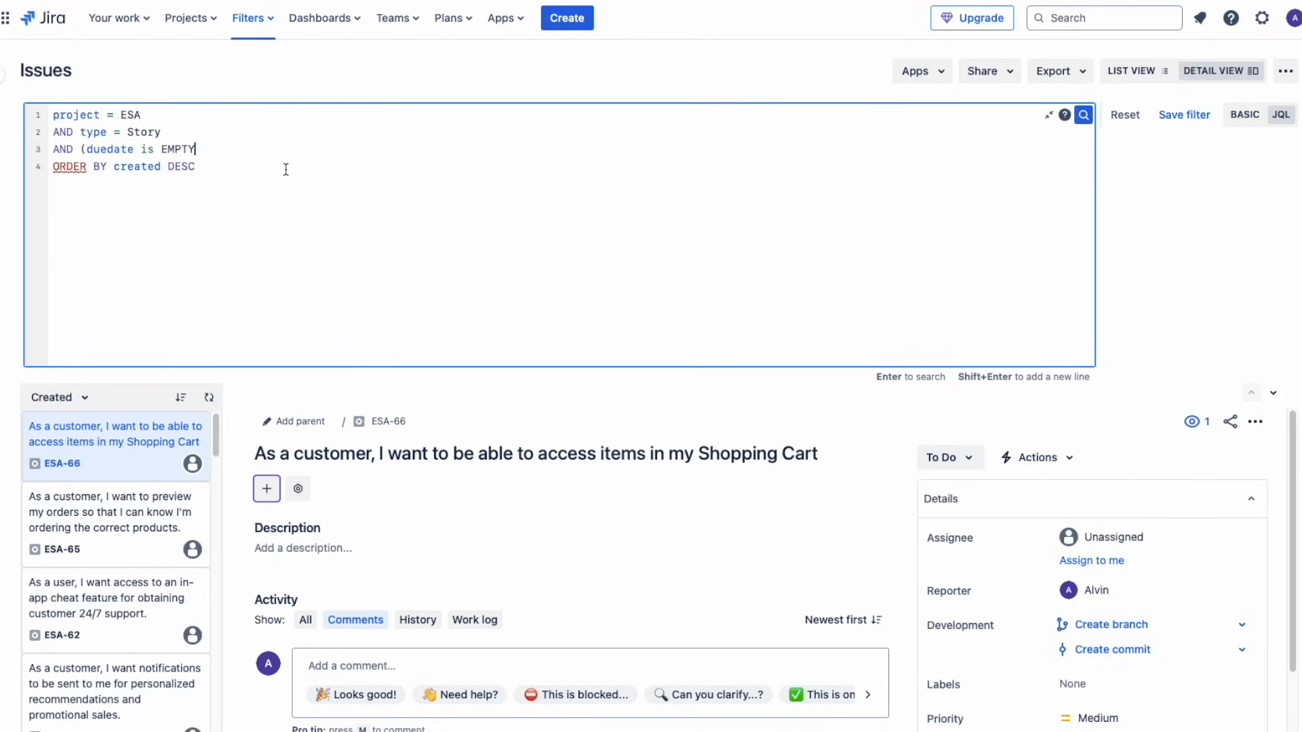
# Step: Complete the parenthesised due date condition with or duedate < now() and close the bracket
pyautogui.write('or ')
pyautogui.write('dued')
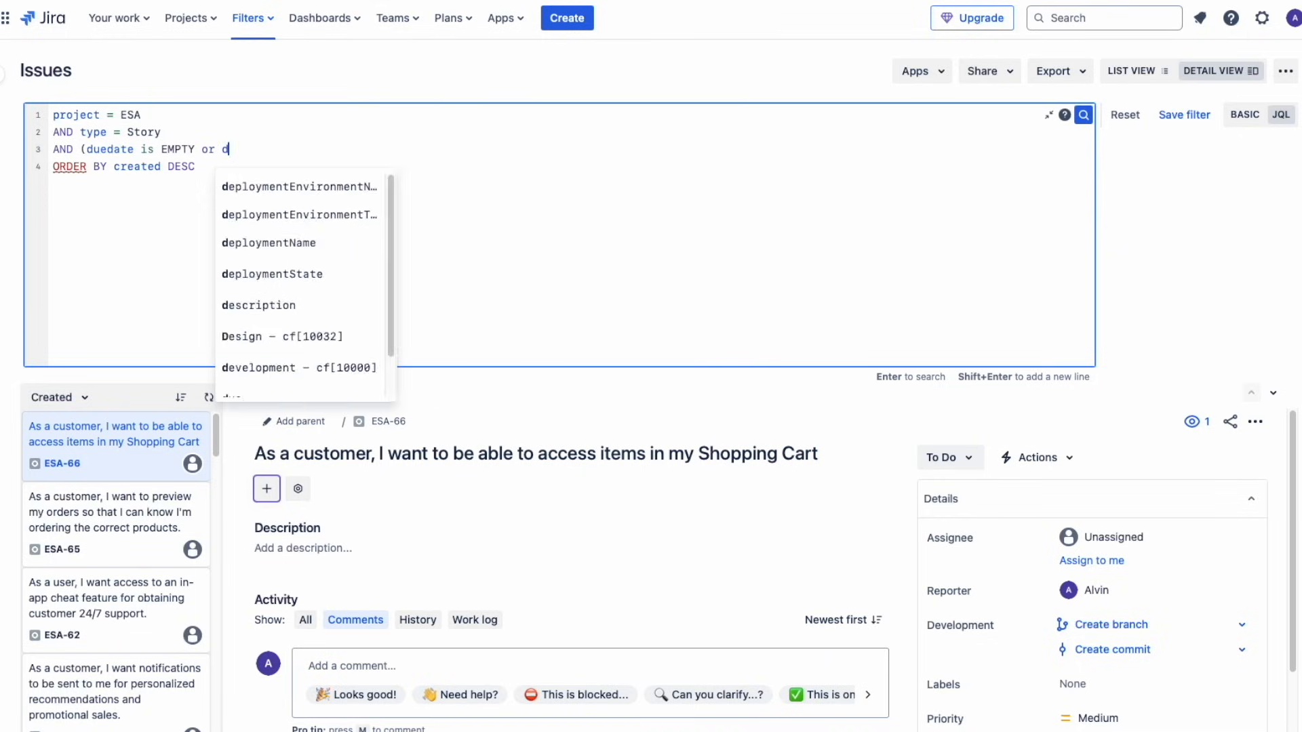
pyautogui.write('ate')
pyautogui.click(275, 192)
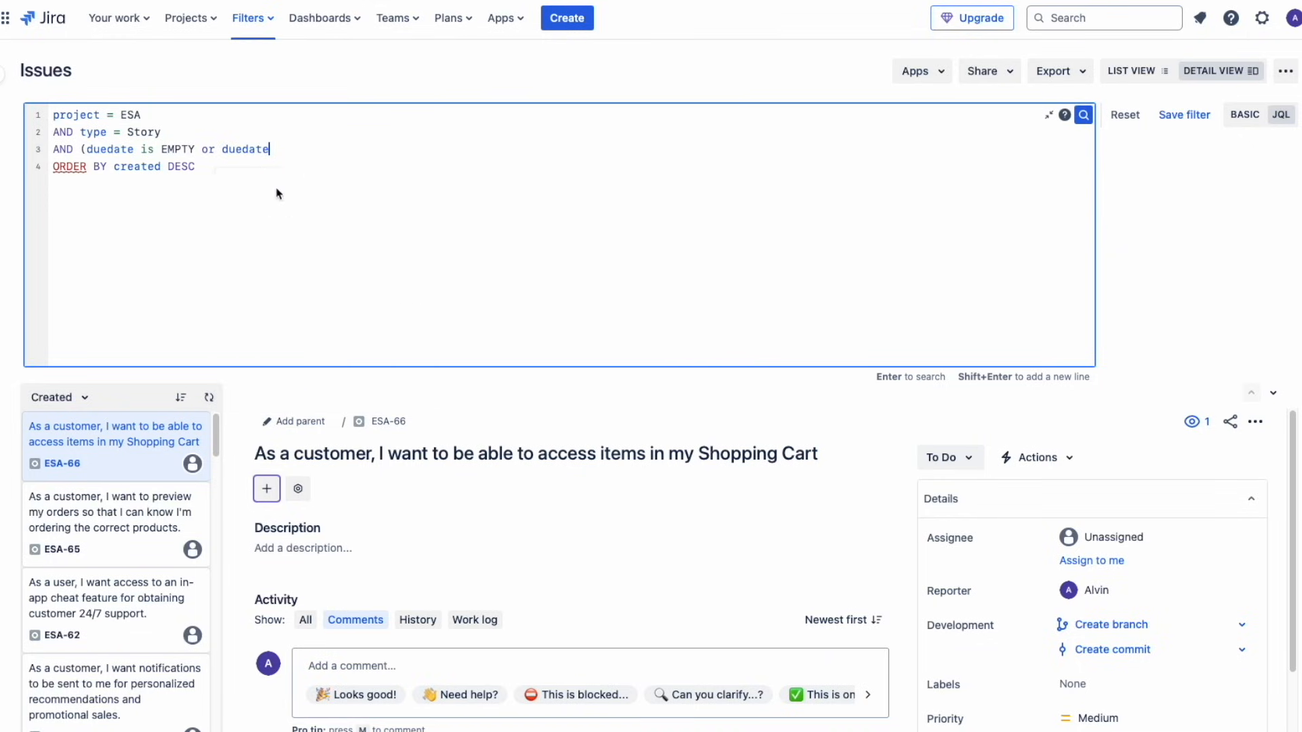
pyautogui.write('< now(')
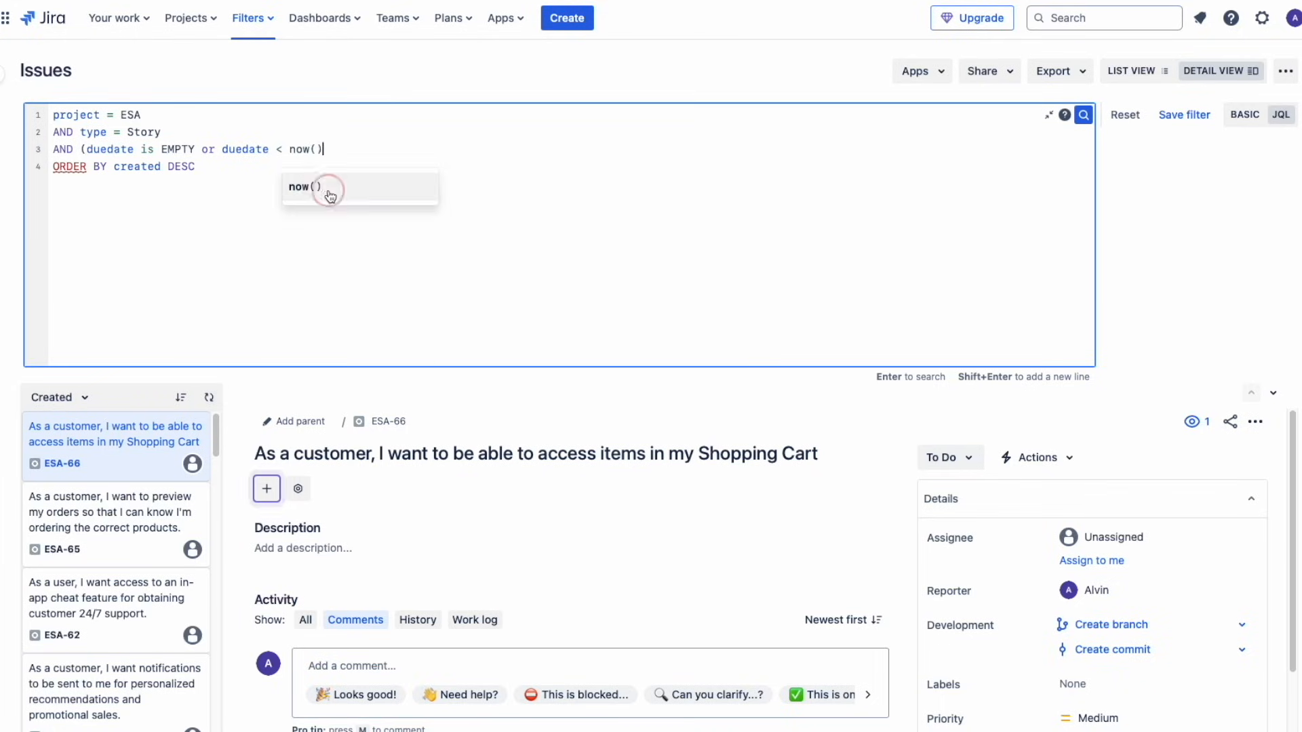
pyautogui.click(330, 195)
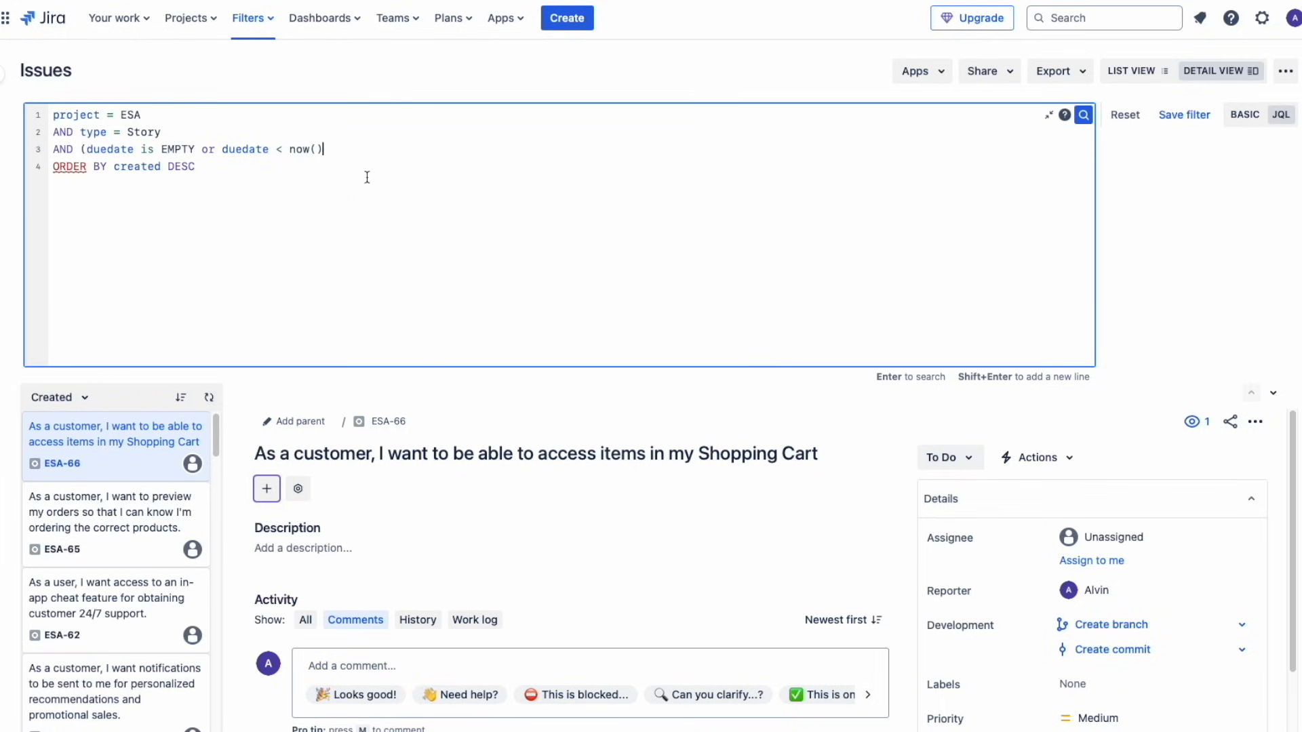
pyautogui.click(312, 186)
pyautogui.click(352, 142)
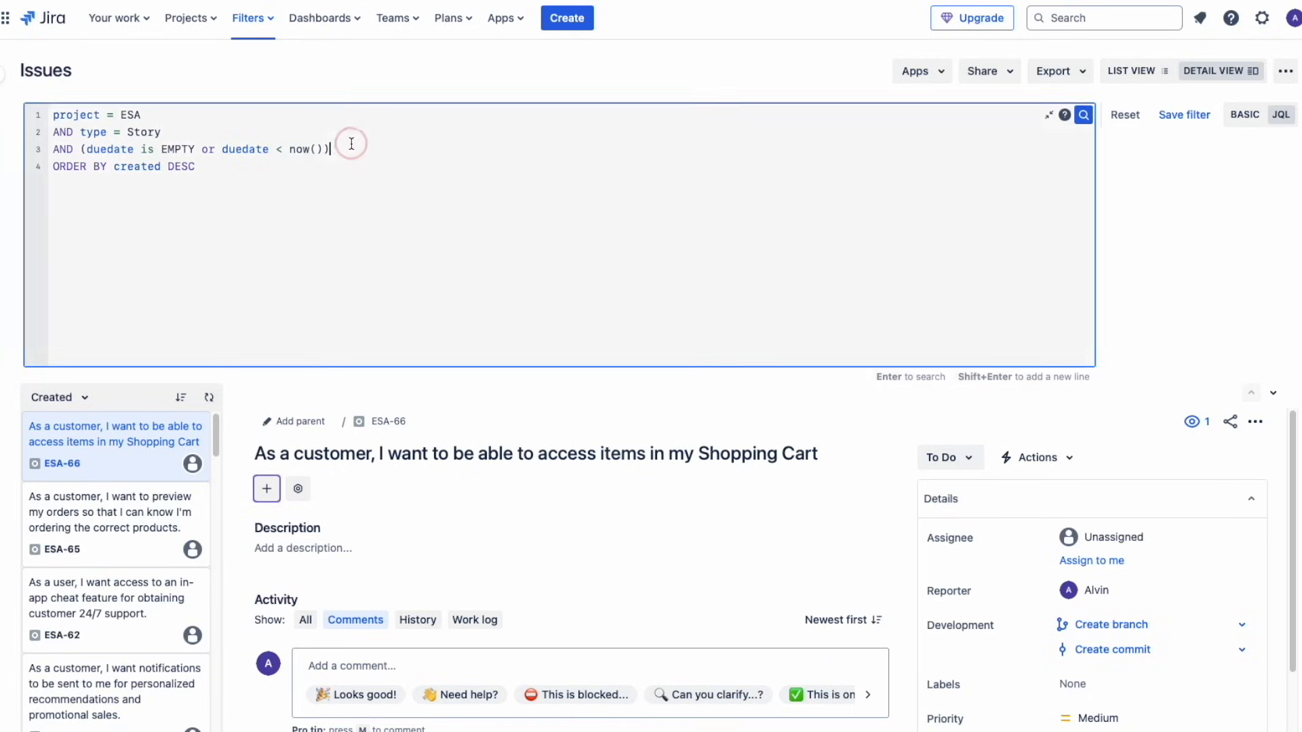
# Step: Run the due date query and inspect the details of story ESA-65
pyautogui.click(1083, 117)
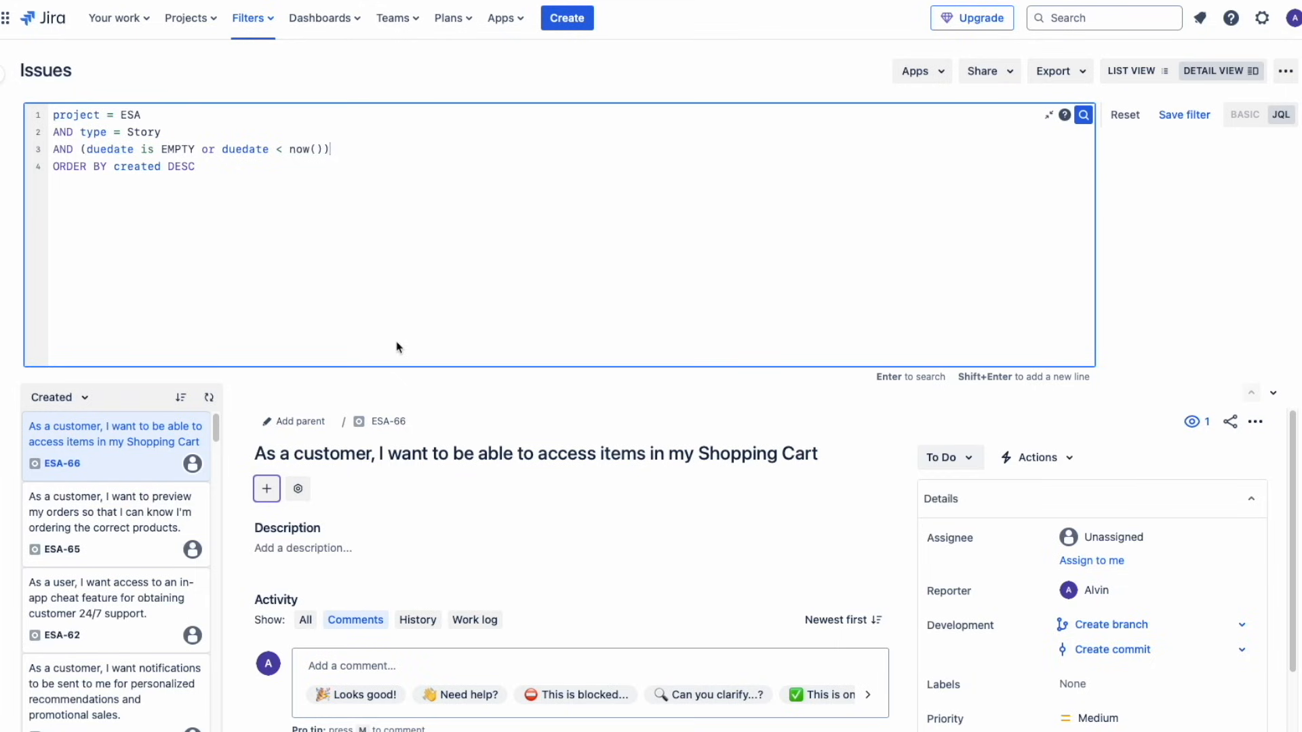
pyautogui.moveTo(216, 430); pyautogui.dragTo(216, 428)
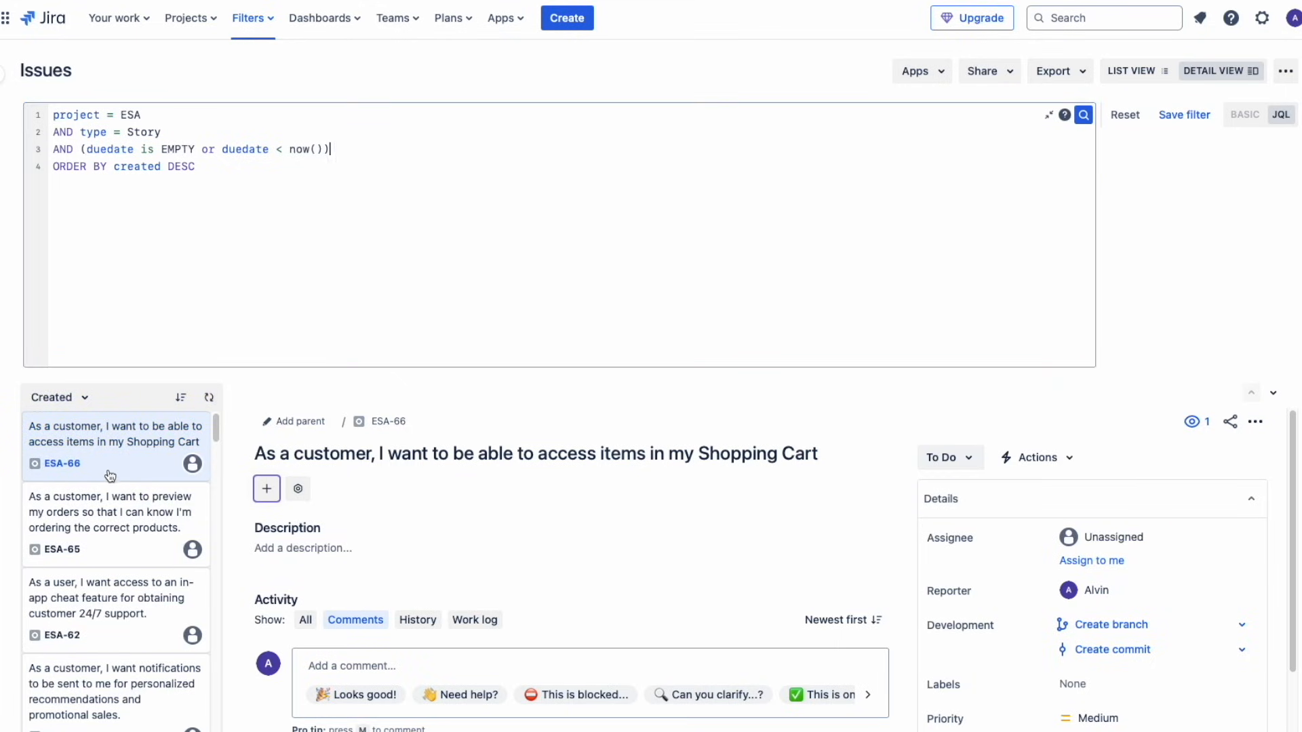
pyautogui.click(107, 500)
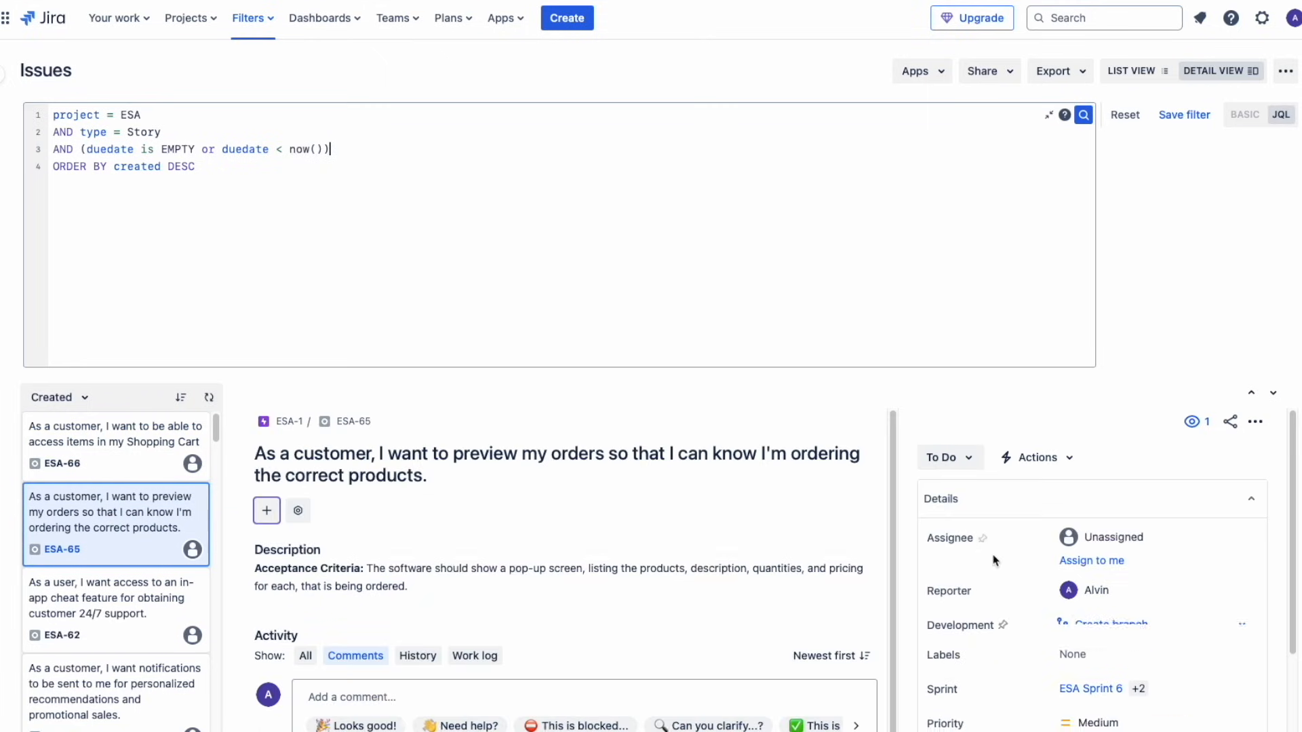
pyautogui.moveTo(1287, 561); pyautogui.dragTo(1281, 633)
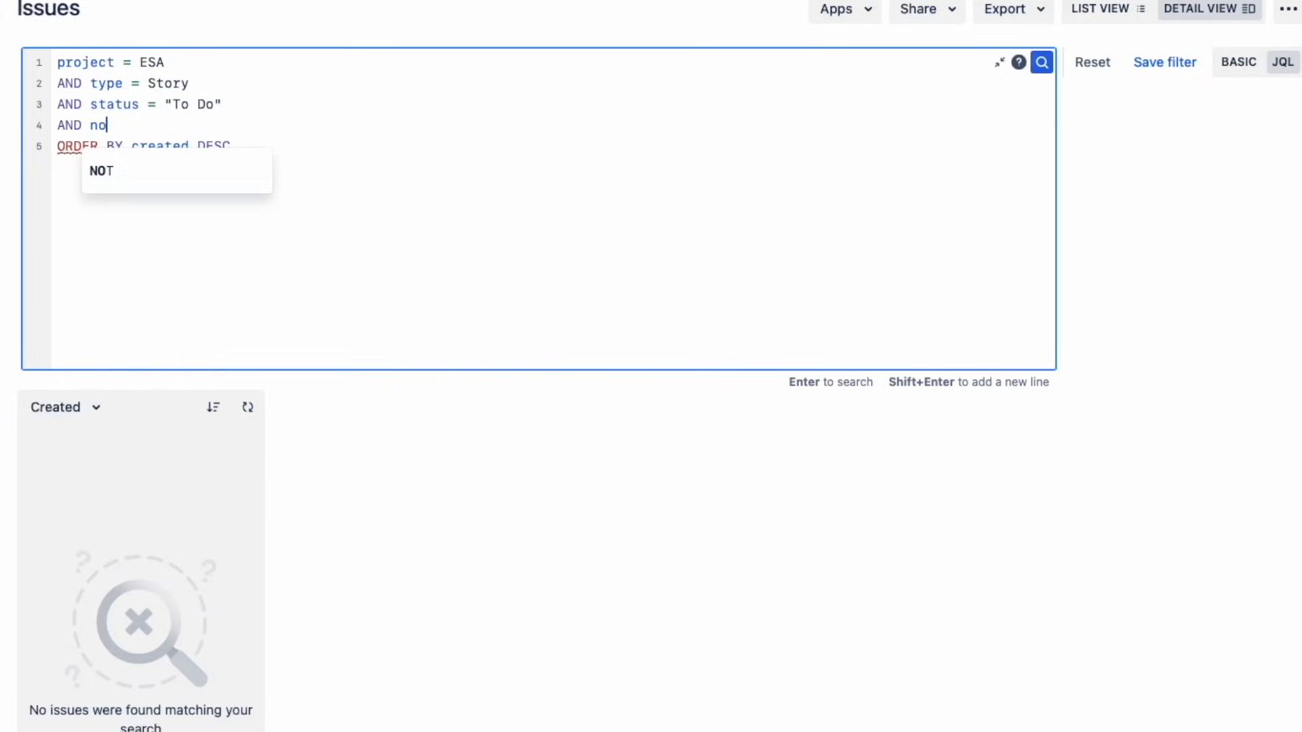
# Step: Complete the negated clause on line 4 as AND not assignee = followed by the assignee's name
pyautogui.write('t ass')
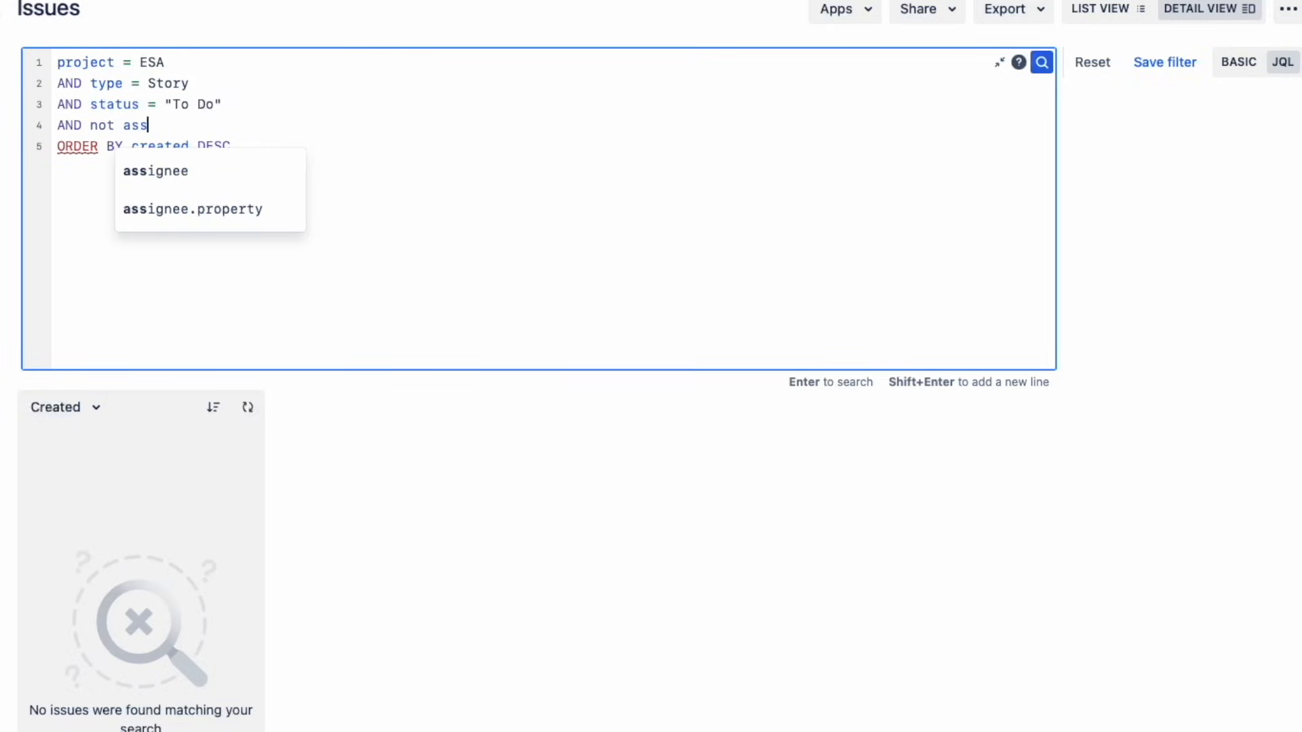
pyautogui.write('ignee = ')
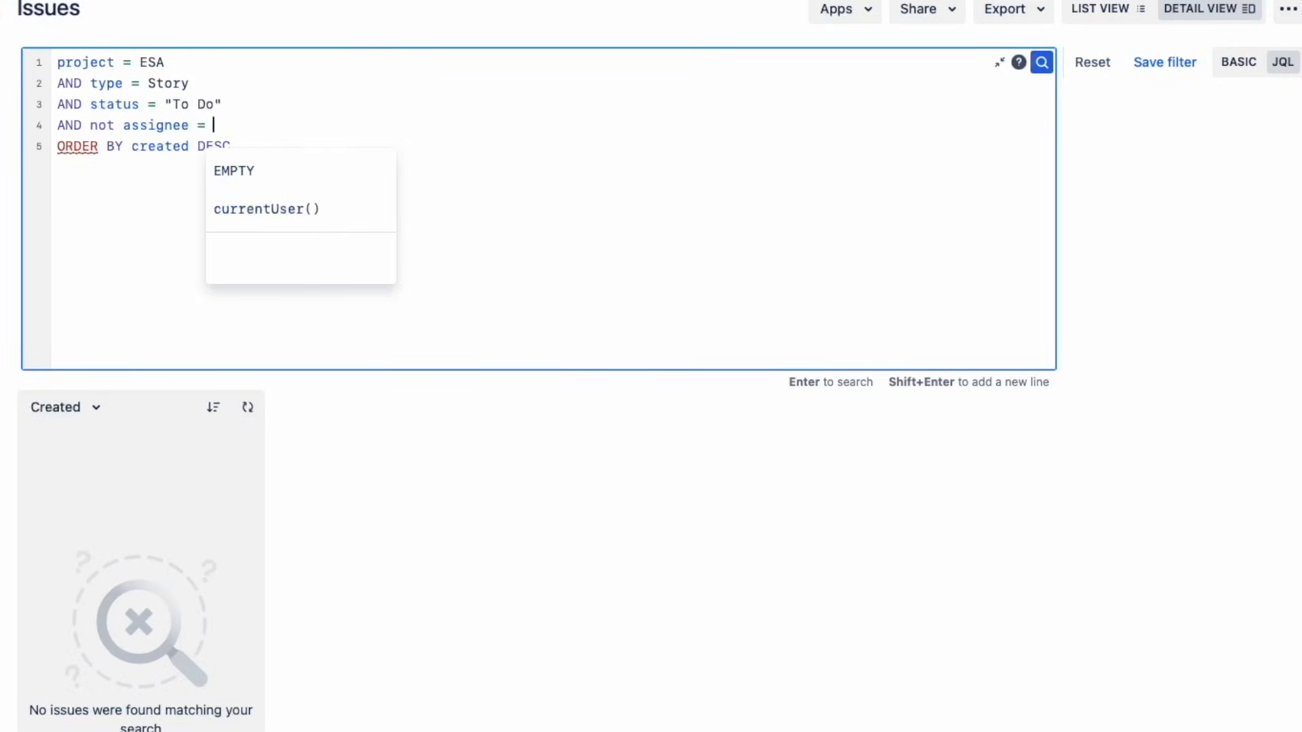
pyautogui.write('alv')
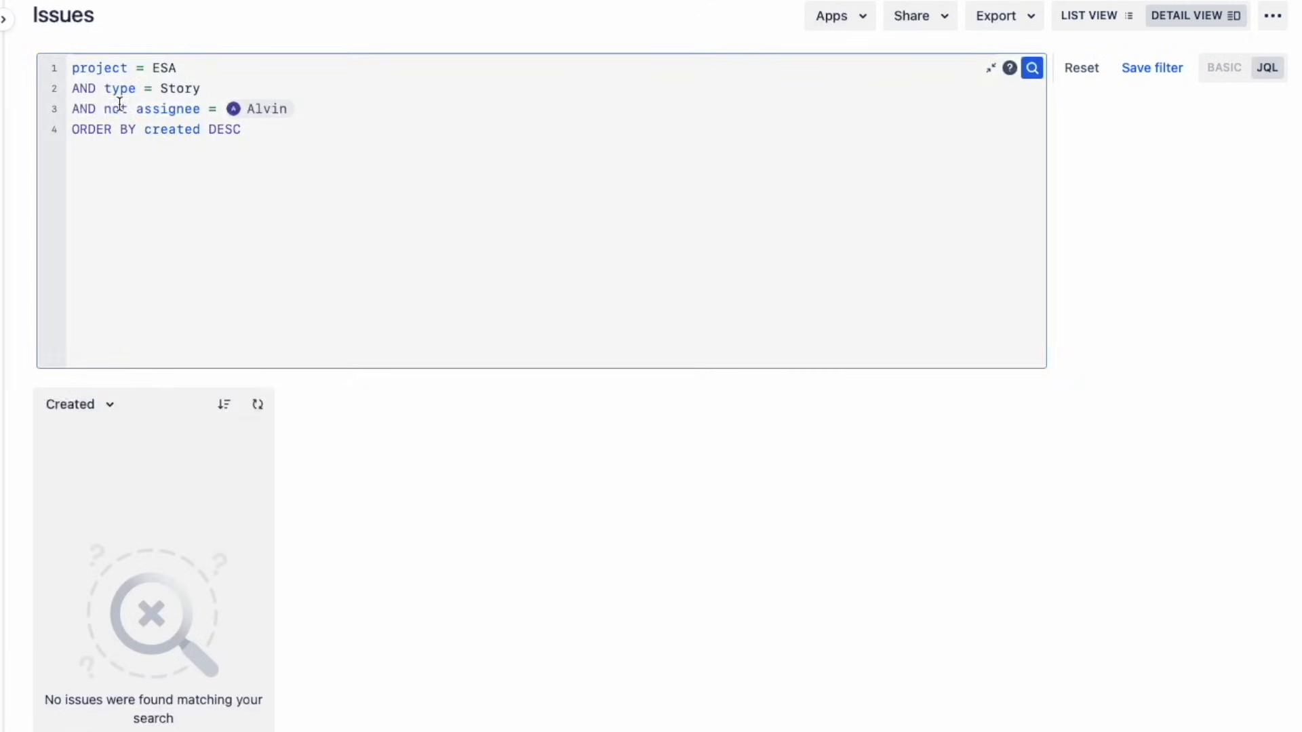
# Step: Rewrite the assignee clause by removing the not keyword and using the != operator instead of =
pyautogui.doubleClick(119, 109)
pyautogui.press('BackSpace')
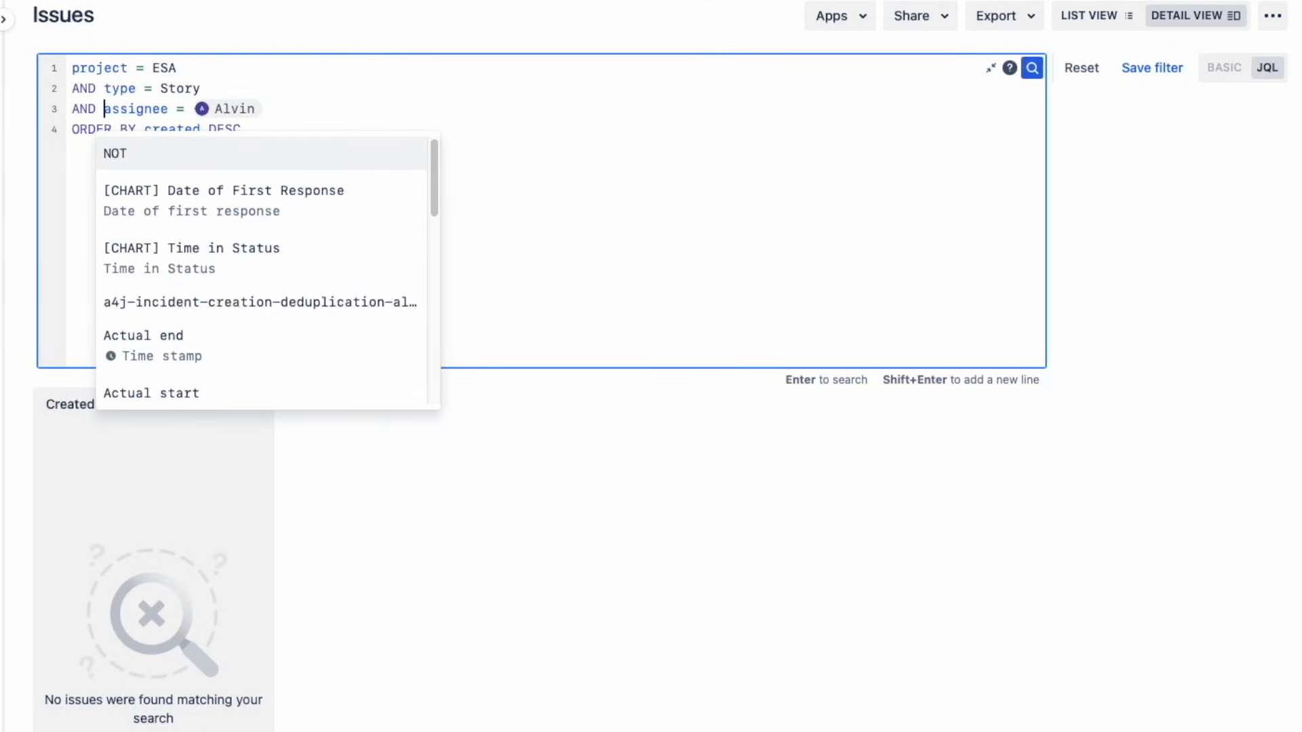
pyautogui.click(183, 111)
pyautogui.press('BackSpace')
pyautogui.write('!')
pyautogui.click(204, 165)
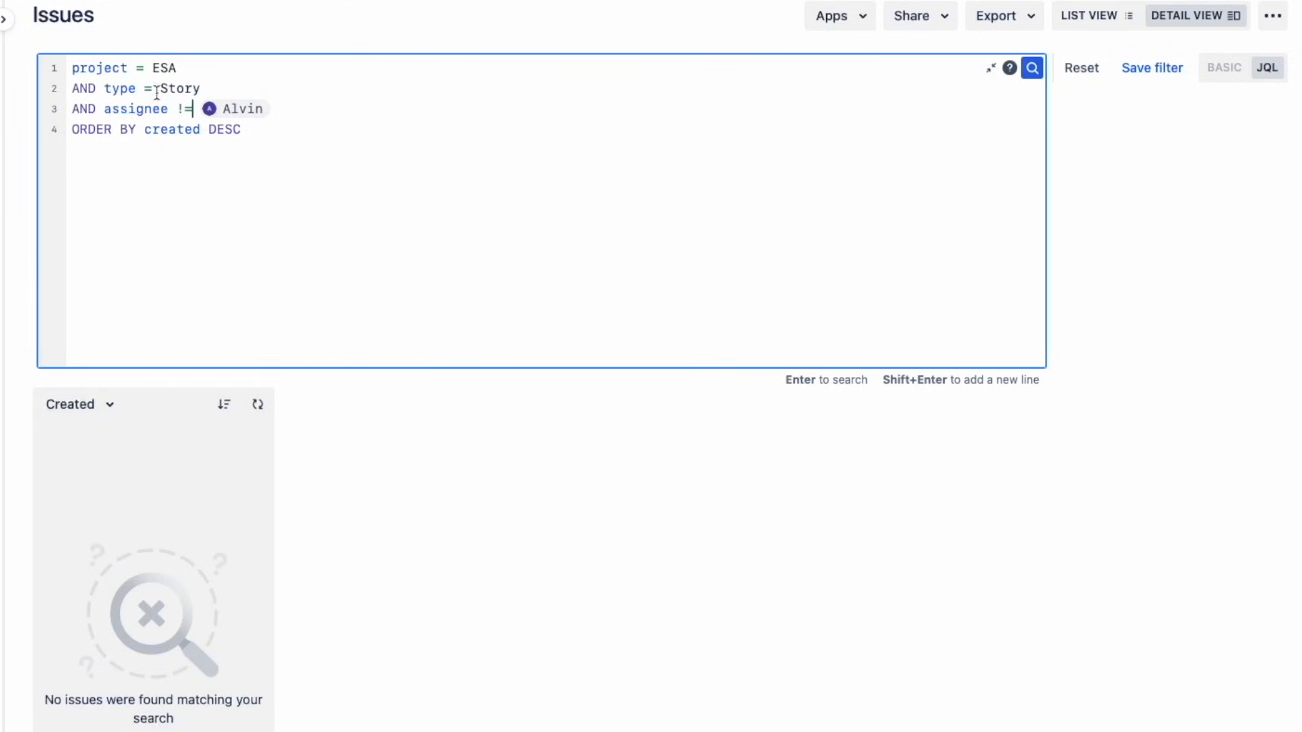